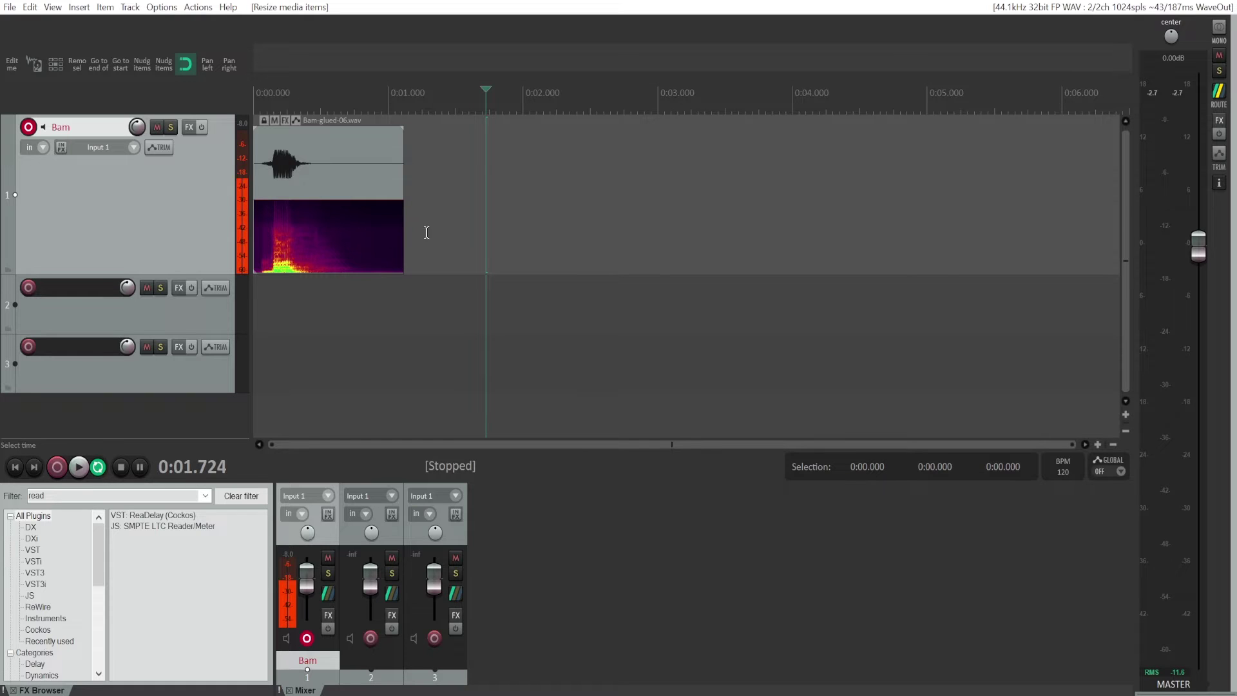
Select a 0.268 s slice of the Bam clip's silent tail and copy it
{"action": "left_click", "coordinate": [423, 253]}
{"action": "left_click_drag", "start_coordinate": [407, 163], "coordinate": [368, 175]}
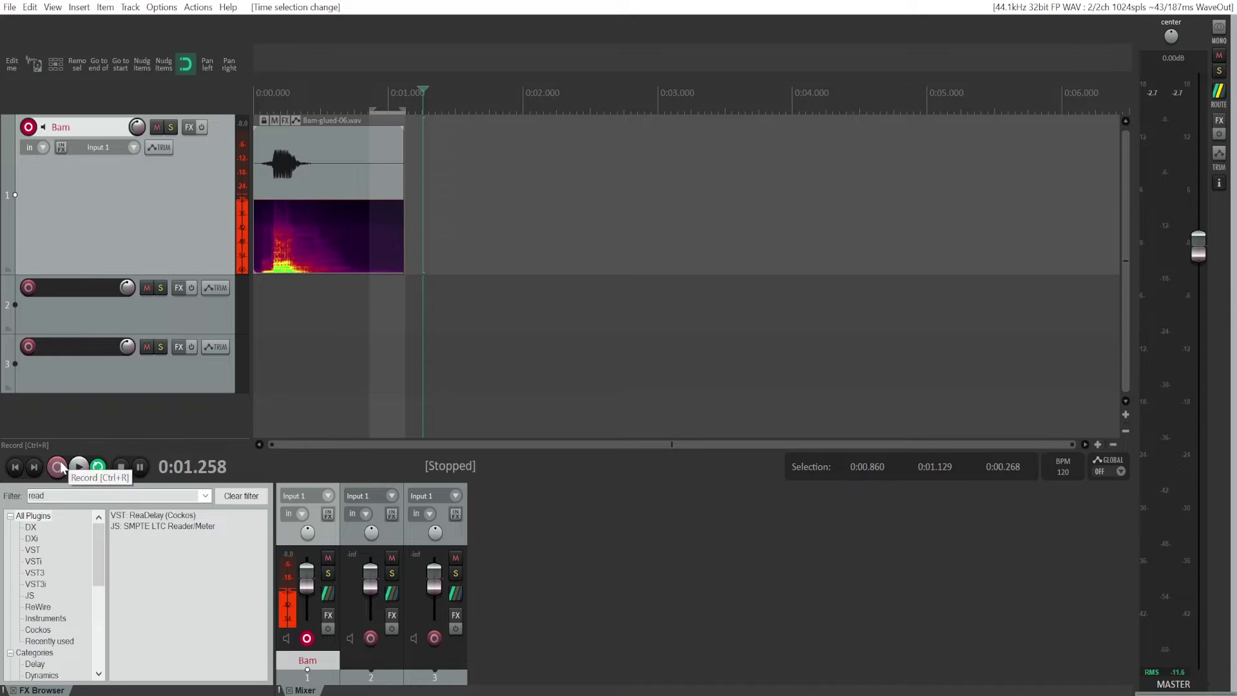
{"action": "right_click", "coordinate": [384, 187]}
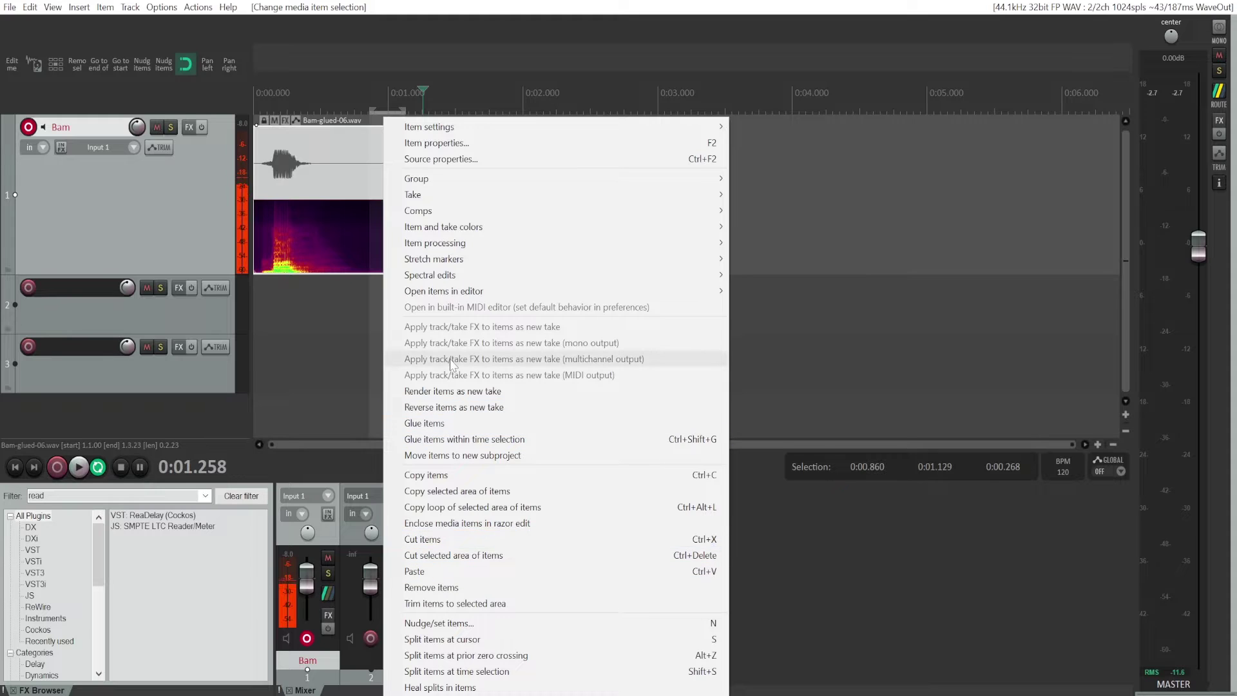
{"action": "left_click", "coordinate": [429, 493]}
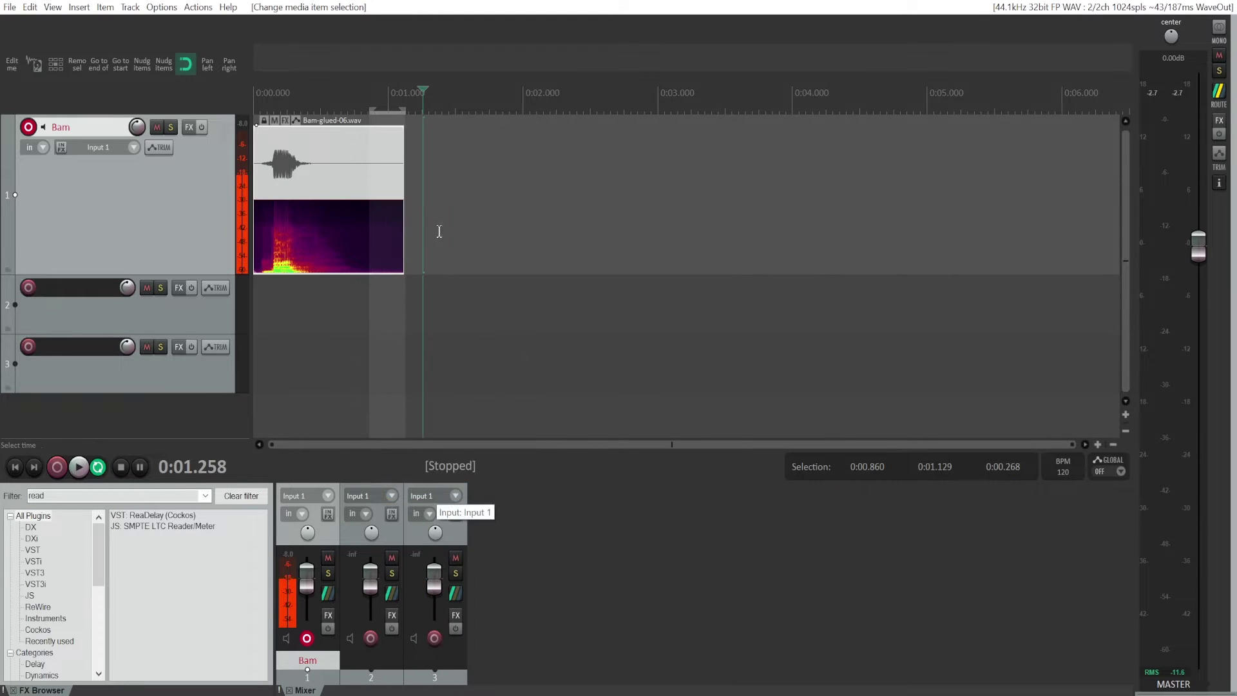
Paste copies of the silent slice end to end after the clip, ending near 0:02.000
{"action": "left_click", "coordinate": [406, 181]}
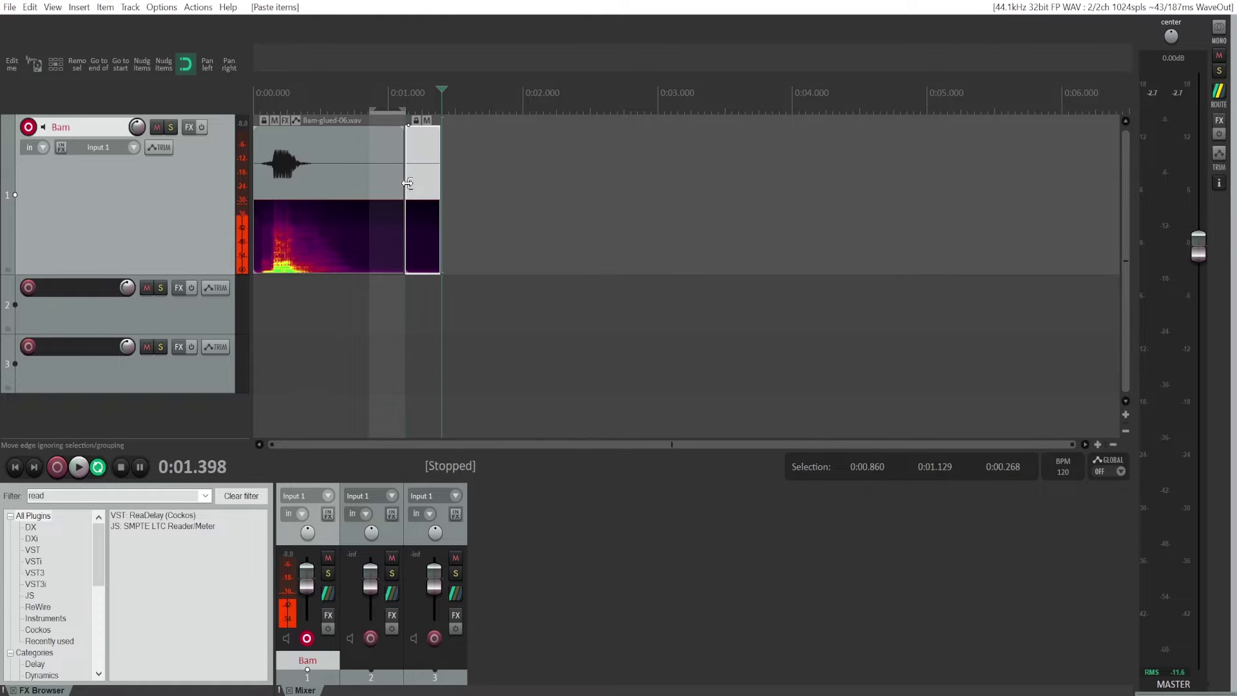
{"action": "key", "text": "ctrl+v"}
{"action": "key", "text": "ctrl+v"}
{"action": "key", "text": "ctrl+v"}
{"action": "key", "text": "ctrl+v"}
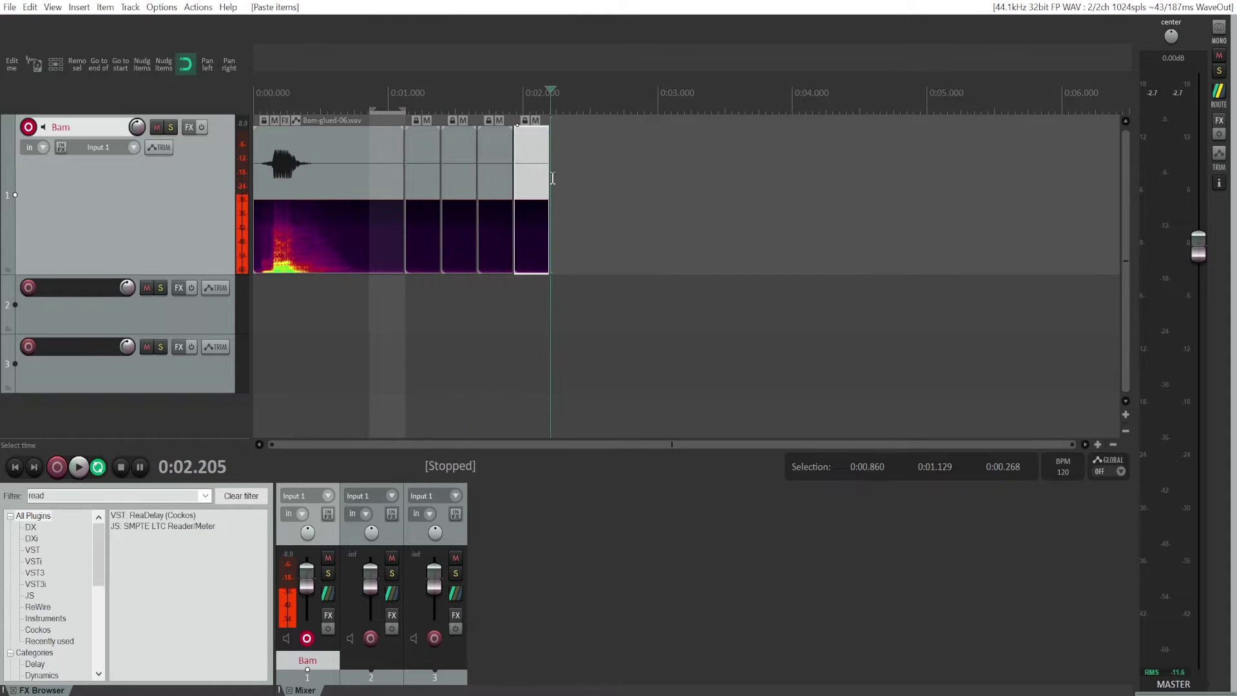
{"action": "left_click_drag", "start_coordinate": [434, 149], "coordinate": [529, 147]}
Glue the Bam clip and its silent pieces into Bam-glued-07.wav, clear the time selection, and return to start
{"action": "left_click", "coordinate": [612, 193]}
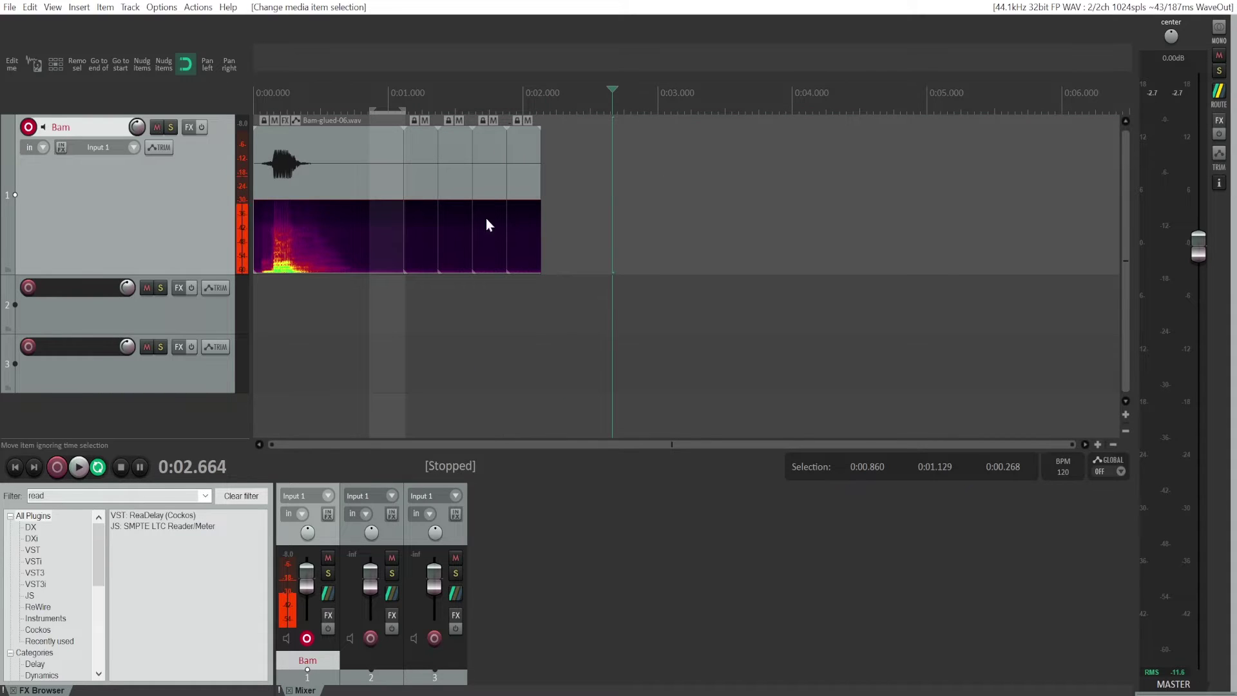
{"action": "left_click", "coordinate": [349, 193]}
{"action": "key", "text": "ctrl+a"}
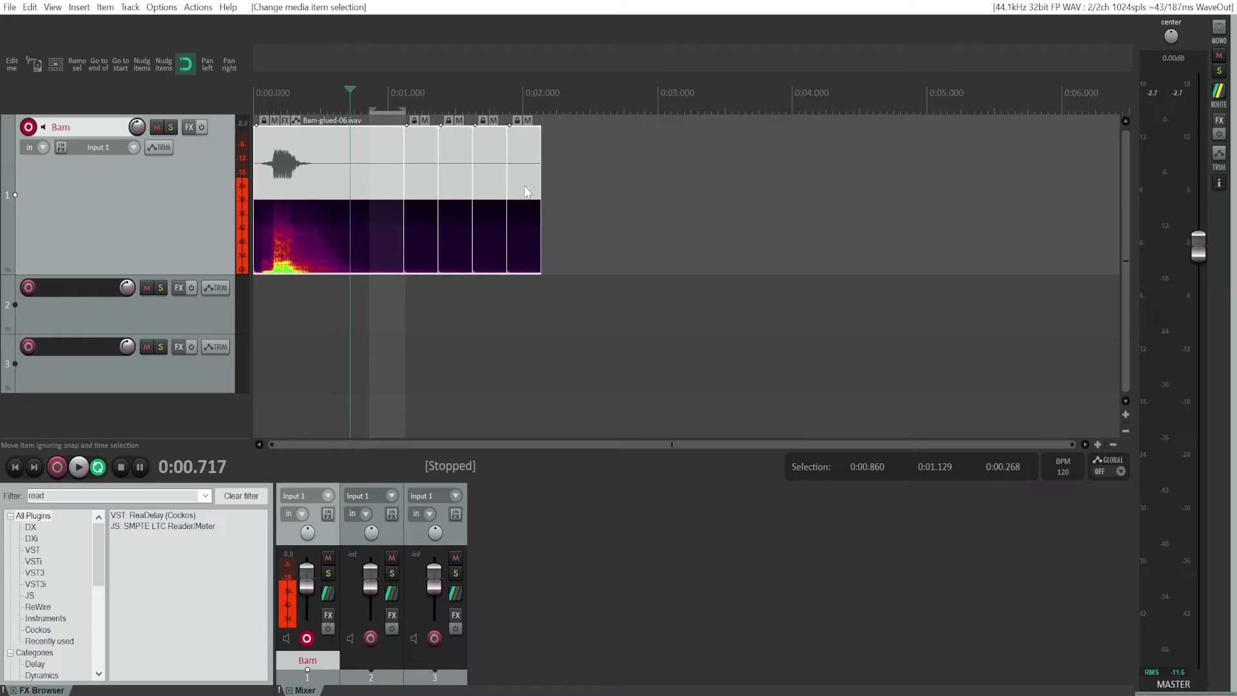
{"action": "right_click", "coordinate": [482, 184]}
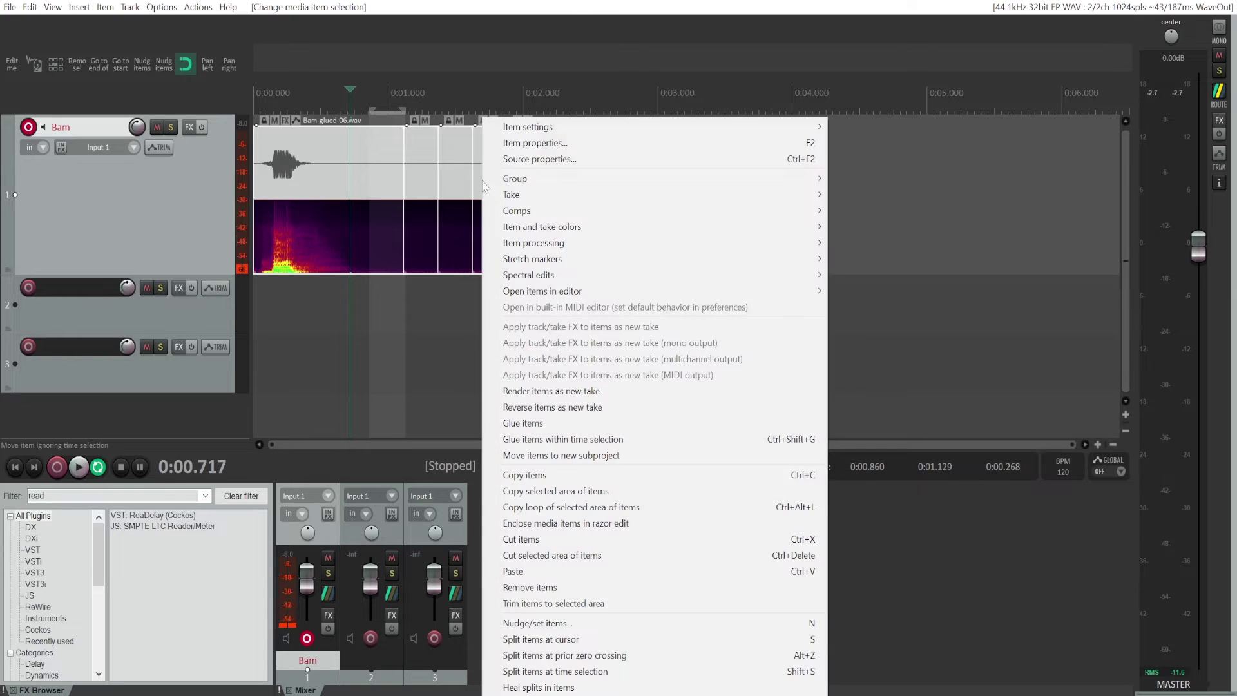
{"action": "left_click", "coordinate": [534, 422]}
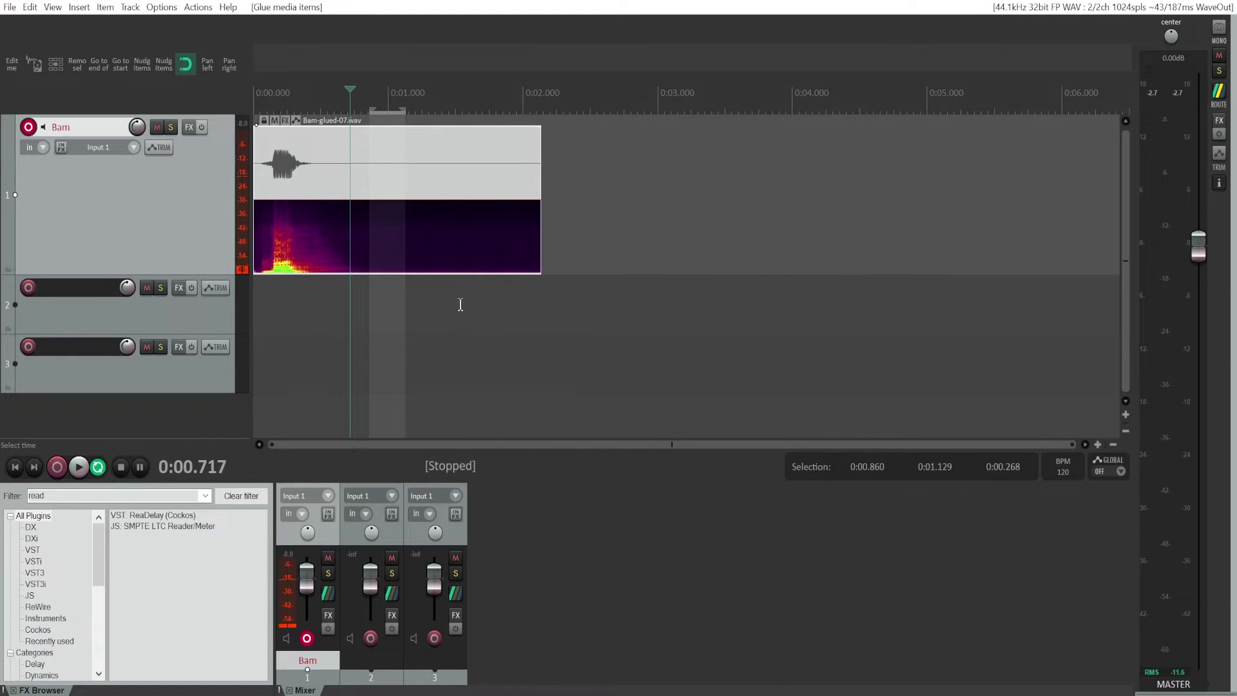
{"action": "key", "text": "Escape"}
{"action": "left_click", "coordinate": [19, 469]}
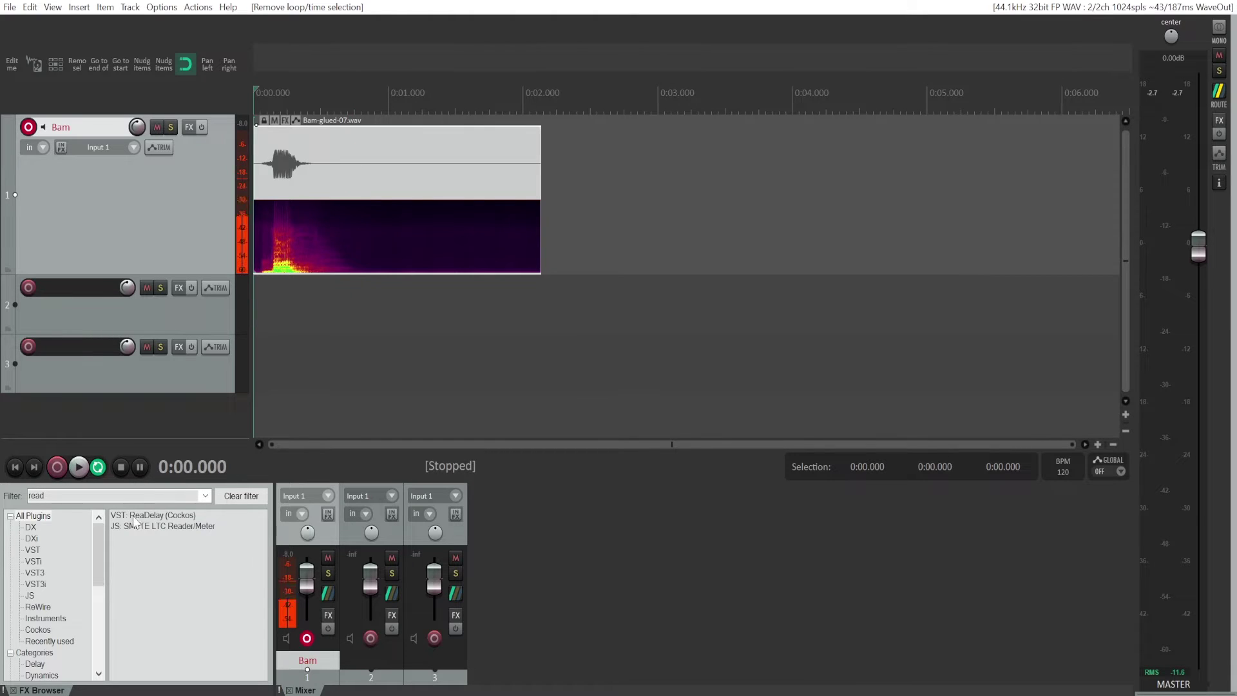
Add ReaDelay (Cockos) from the FX Browser as an item effect on Bam-glued-07.wav
{"action": "key", "text": "ctrl+f"}
{"action": "key", "text": "End"}
{"action": "left_click_drag", "start_coordinate": [171, 519], "coordinate": [343, 165]}
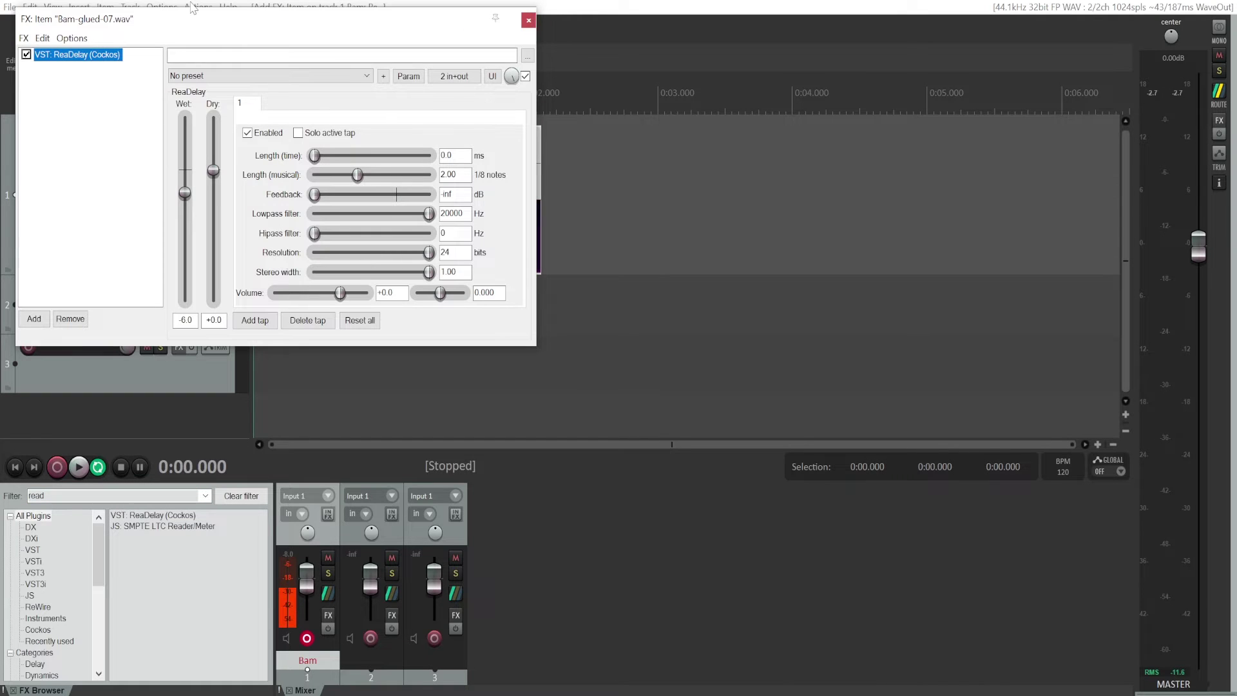
{"action": "left_click_drag", "start_coordinate": [166, 27], "coordinate": [345, 79]}
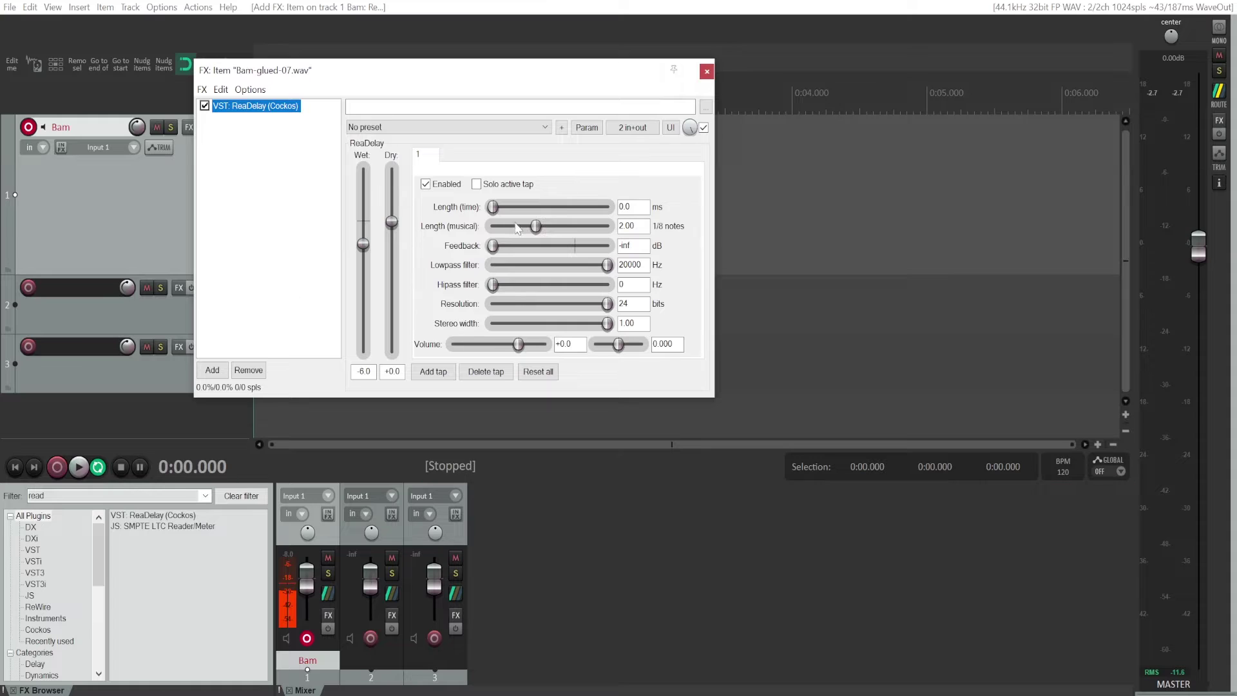
Audition the delayed item, then set the first ReaDelay tap's volume to -4.9
{"action": "left_click", "coordinate": [82, 468]}
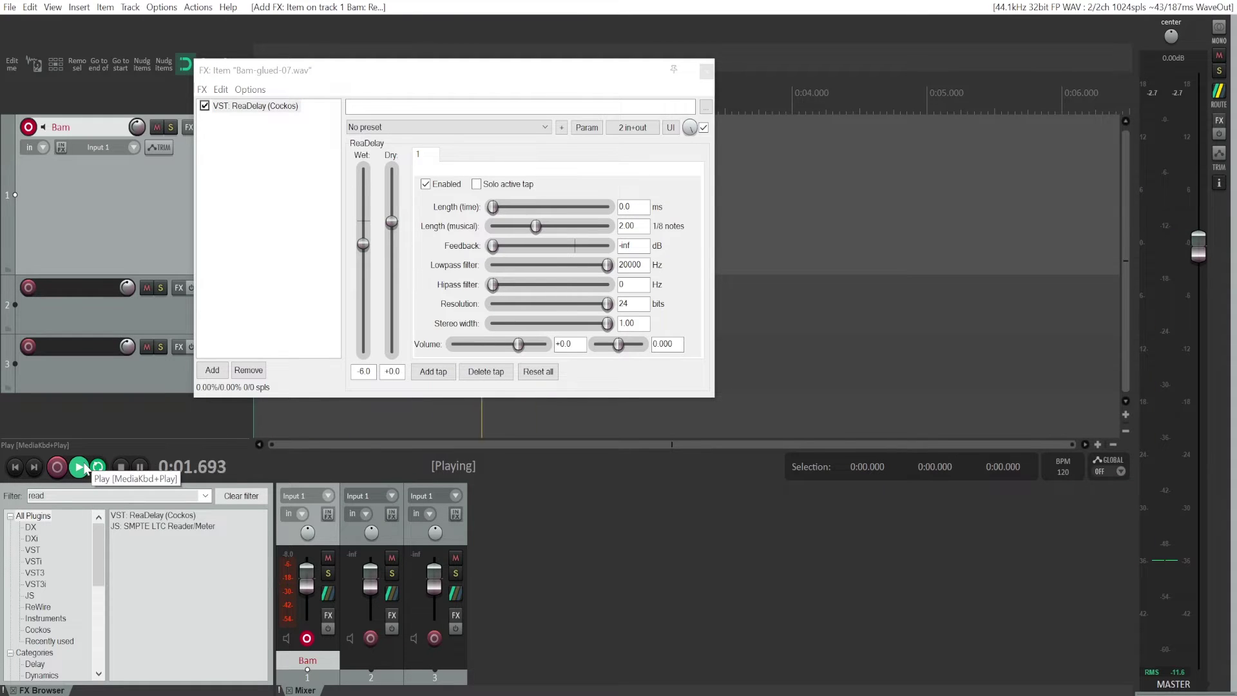
{"action": "left_click", "coordinate": [120, 467]}
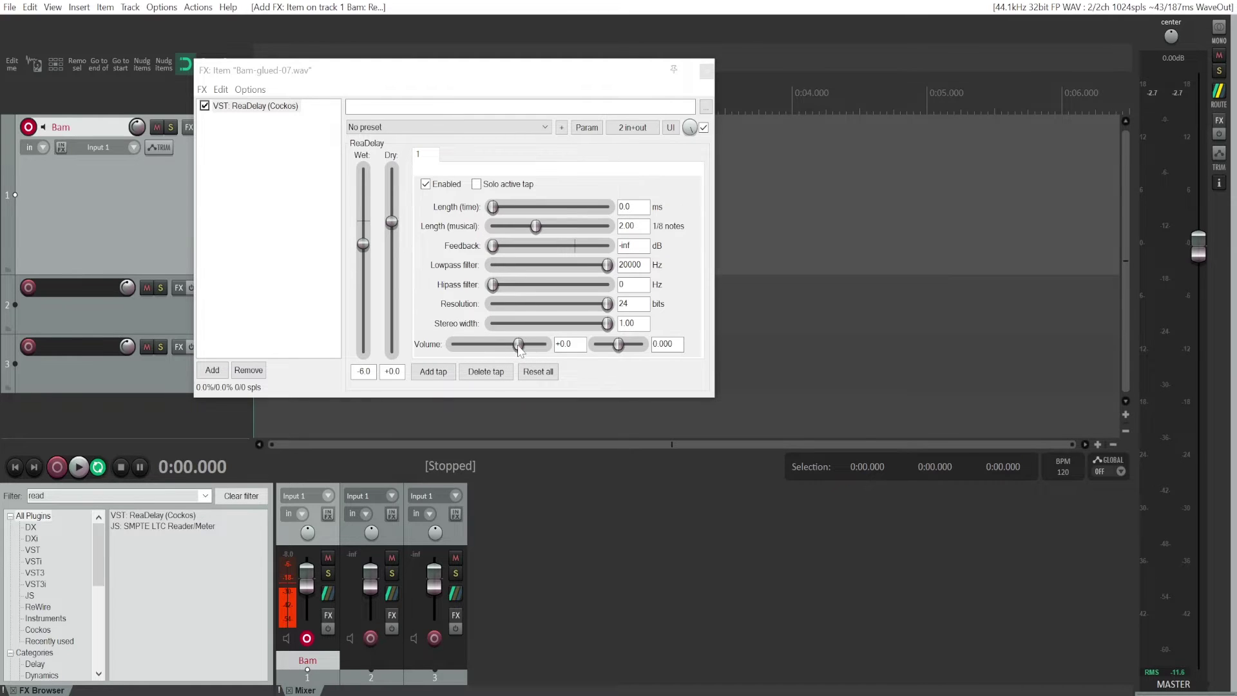
{"action": "left_click_drag", "start_coordinate": [520, 348], "coordinate": [509, 348]}
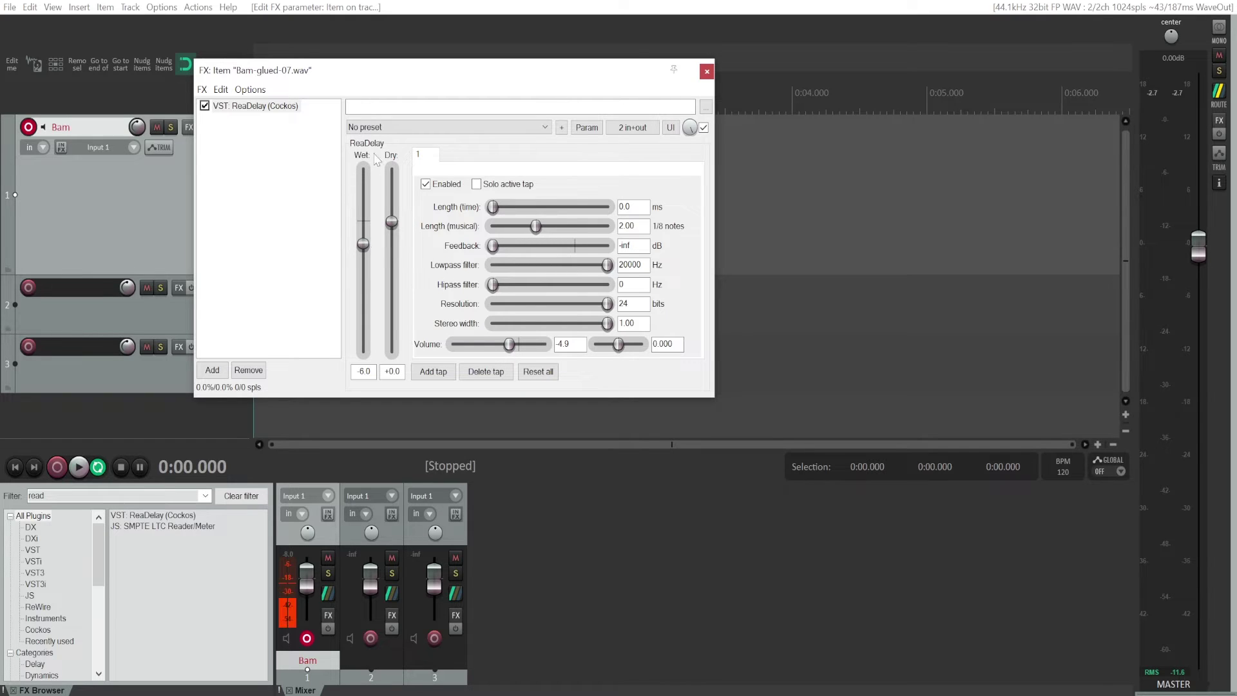
Add two more ReaDelay taps and set tap 3's volume to -7.5
{"action": "left_click", "coordinate": [443, 372]}
{"action": "left_click", "coordinate": [423, 376]}
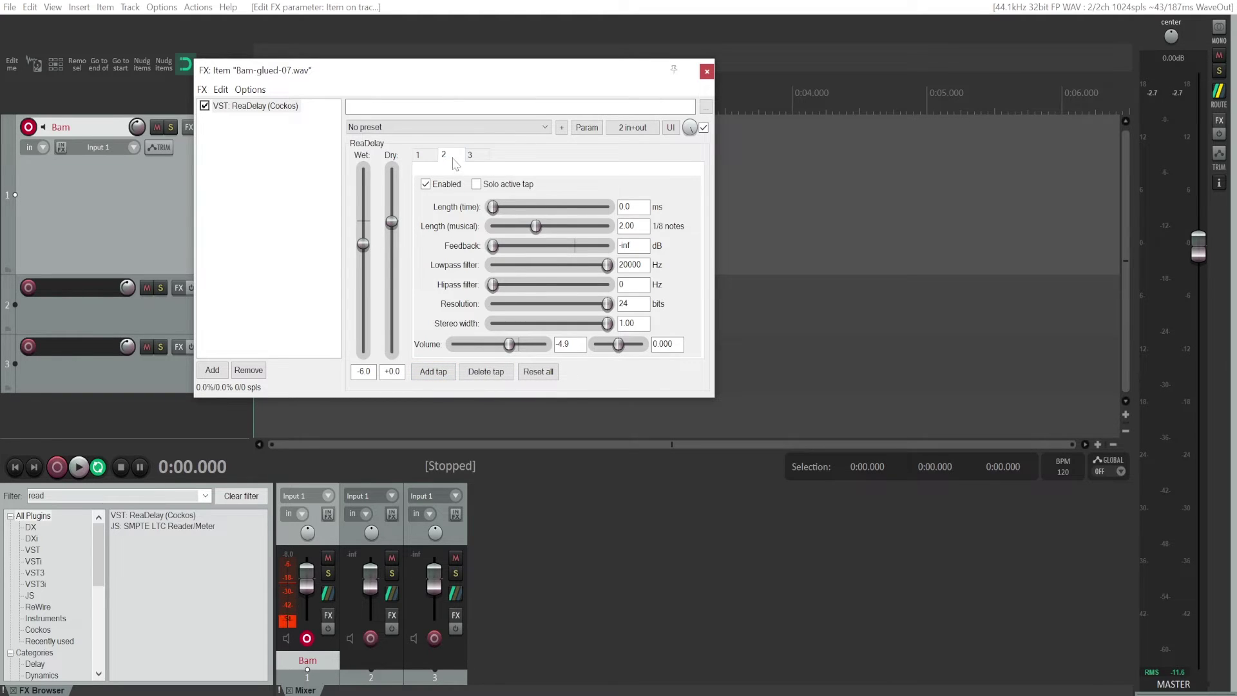
{"action": "left_click", "coordinate": [419, 156]}
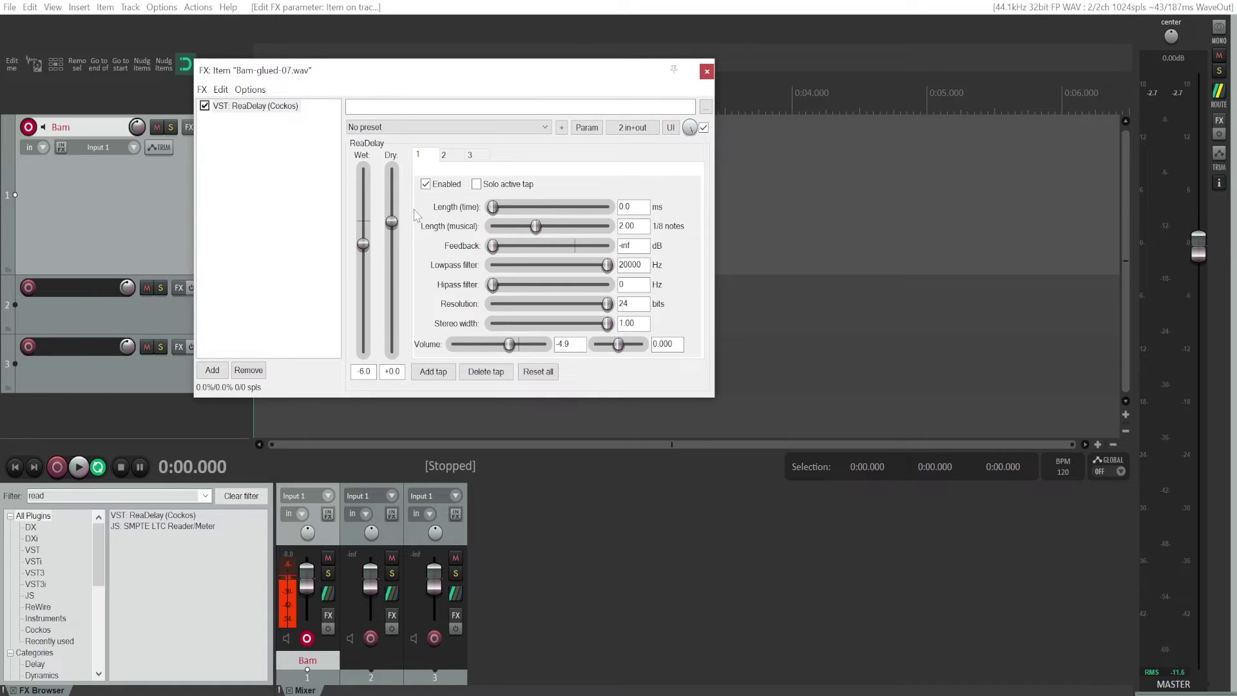
{"action": "left_click", "coordinate": [445, 156]}
{"action": "left_click", "coordinate": [471, 158]}
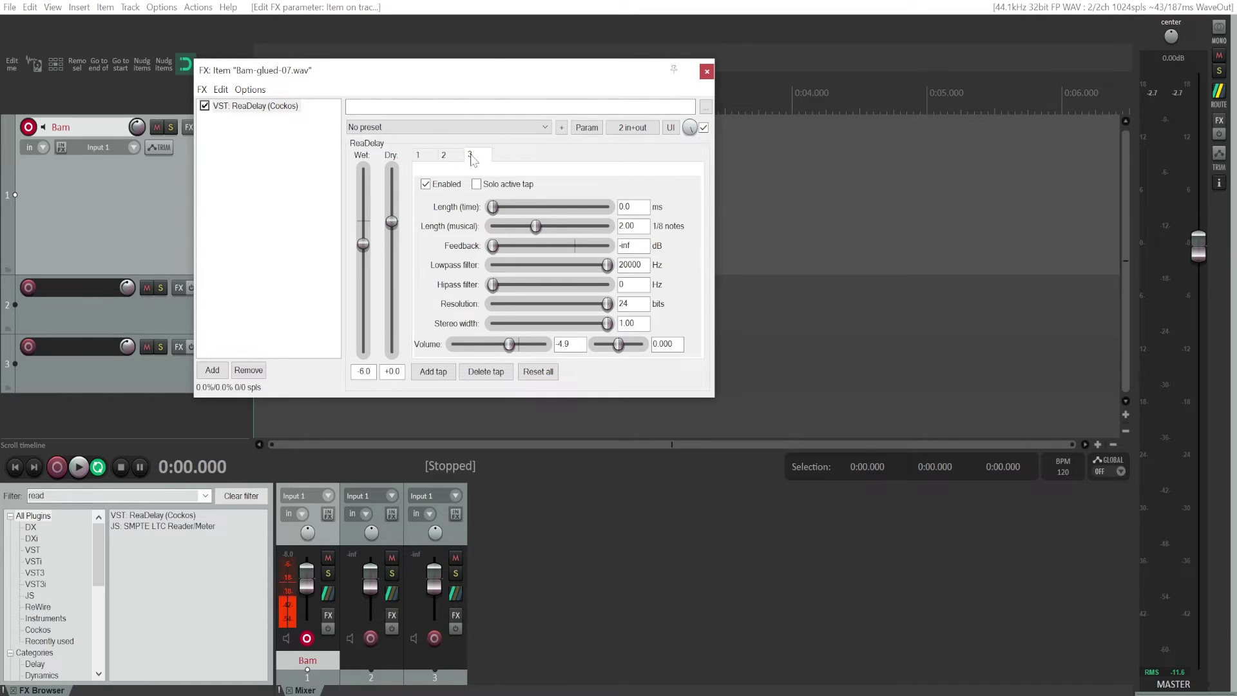
{"action": "left_click_drag", "start_coordinate": [509, 345], "coordinate": [505, 344]}
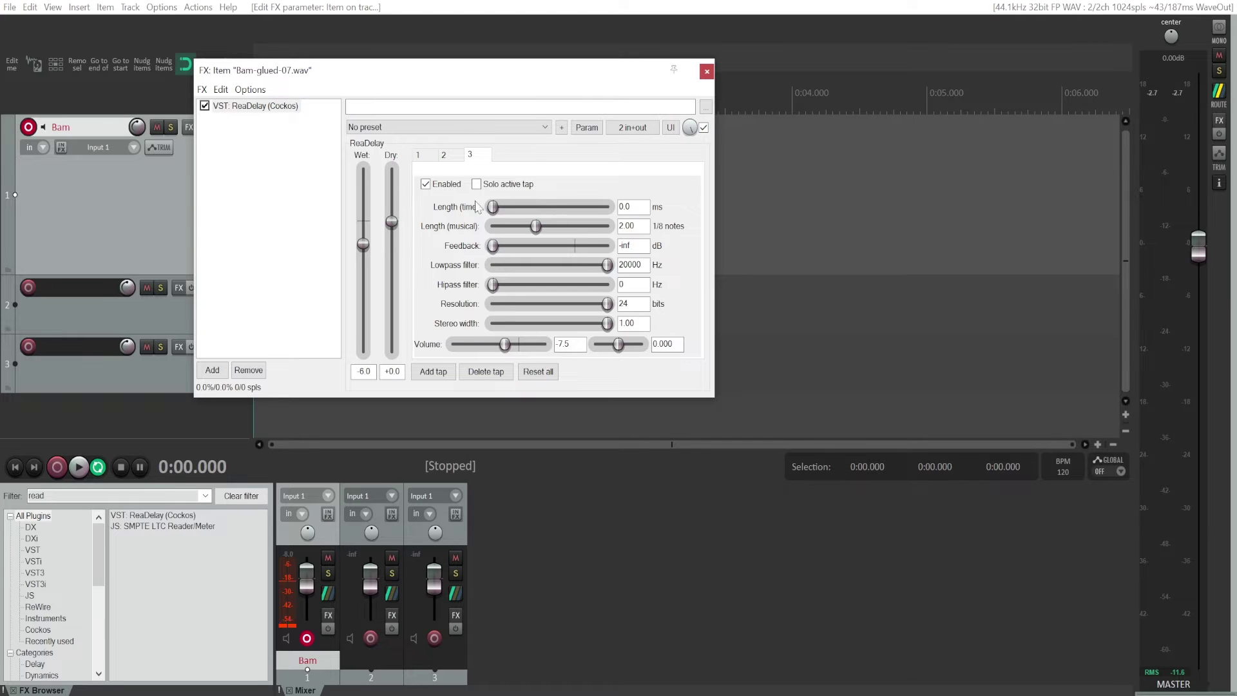
Lower tap 1's volume to -9.7
{"action": "left_click", "coordinate": [443, 156]}
{"action": "left_click", "coordinate": [471, 158]}
{"action": "left_click", "coordinate": [417, 157]}
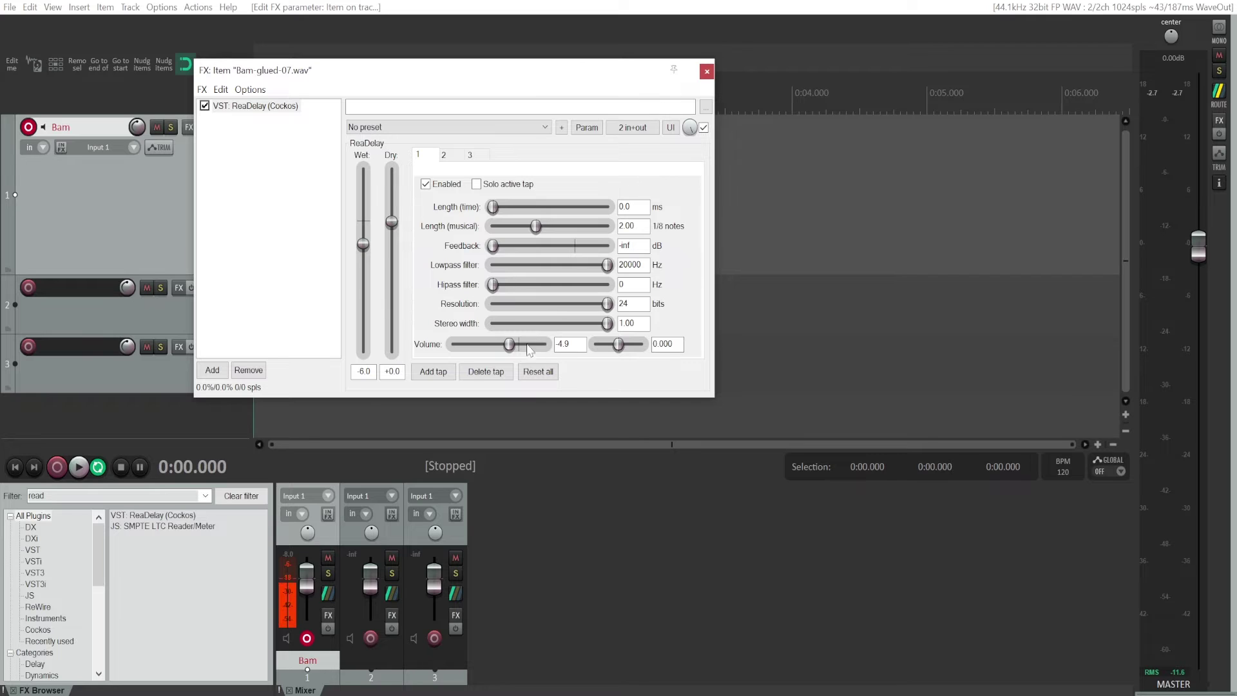
{"action": "mouse_move", "coordinate": [509, 345]}
{"action": "left_mouse_down"}
{"action": "mouse_move", "coordinate": [522, 346]}
{"action": "mouse_move", "coordinate": [500, 348]}
{"action": "left_mouse_up"}
Lengthen tap 1's delay time and raise its volume to -2.0
{"action": "left_click", "coordinate": [450, 157]}
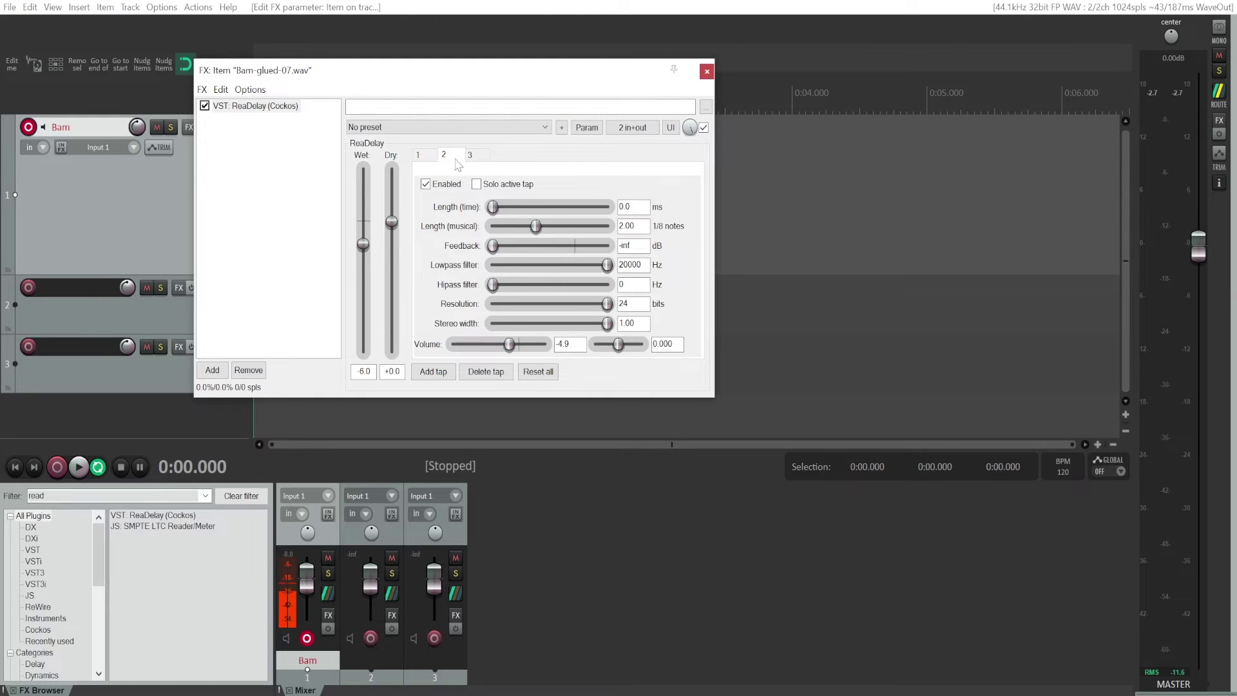
{"action": "left_click", "coordinate": [419, 156]}
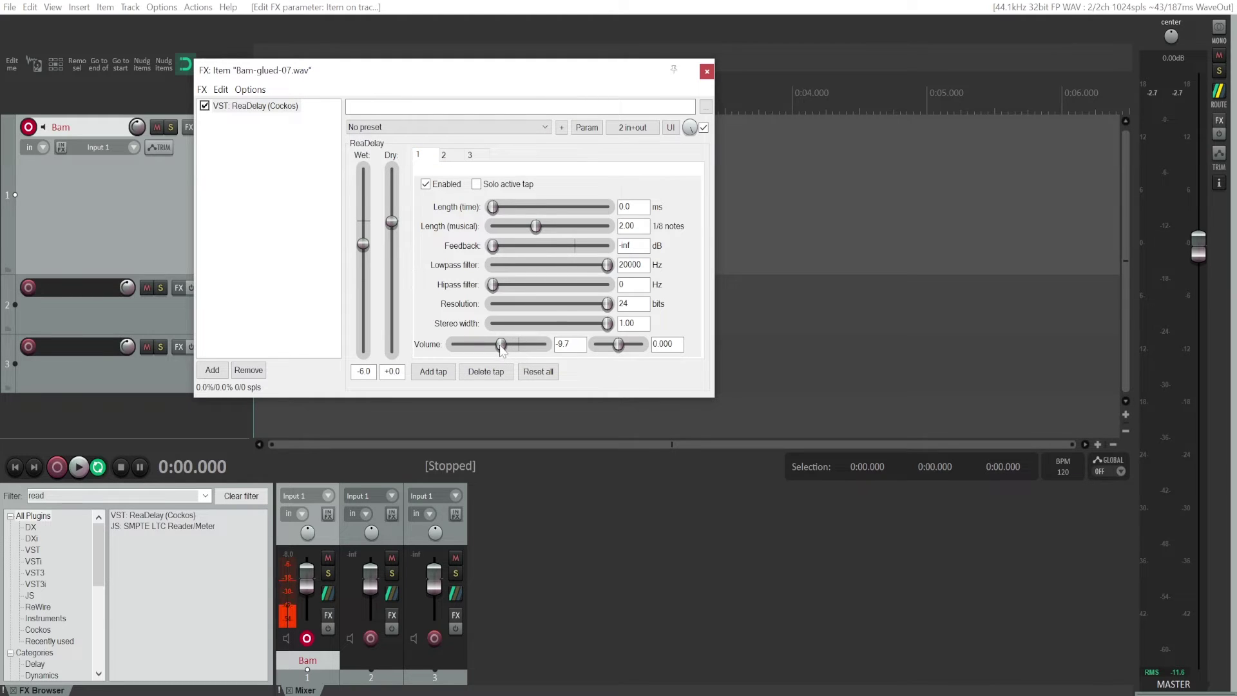
{"action": "left_click_drag", "start_coordinate": [502, 348], "coordinate": [511, 352]}
{"action": "left_click_drag", "start_coordinate": [493, 210], "coordinate": [520, 214]}
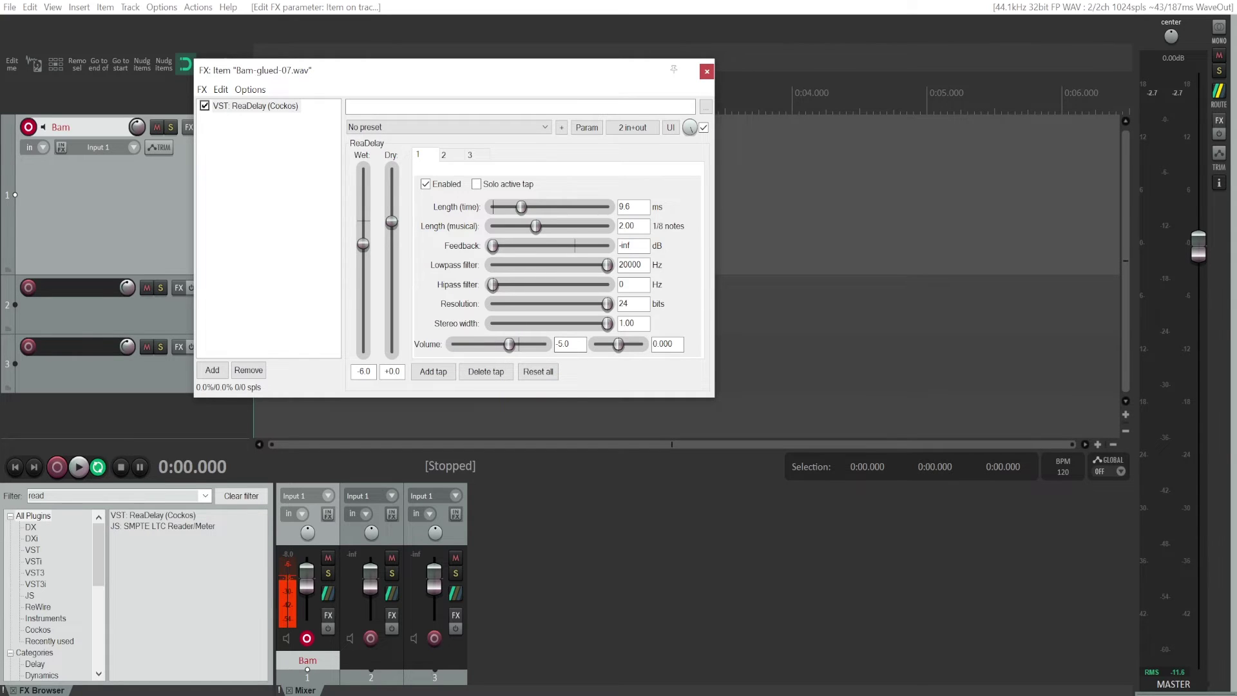
{"action": "left_click_drag", "start_coordinate": [515, 348], "coordinate": [521, 348]}
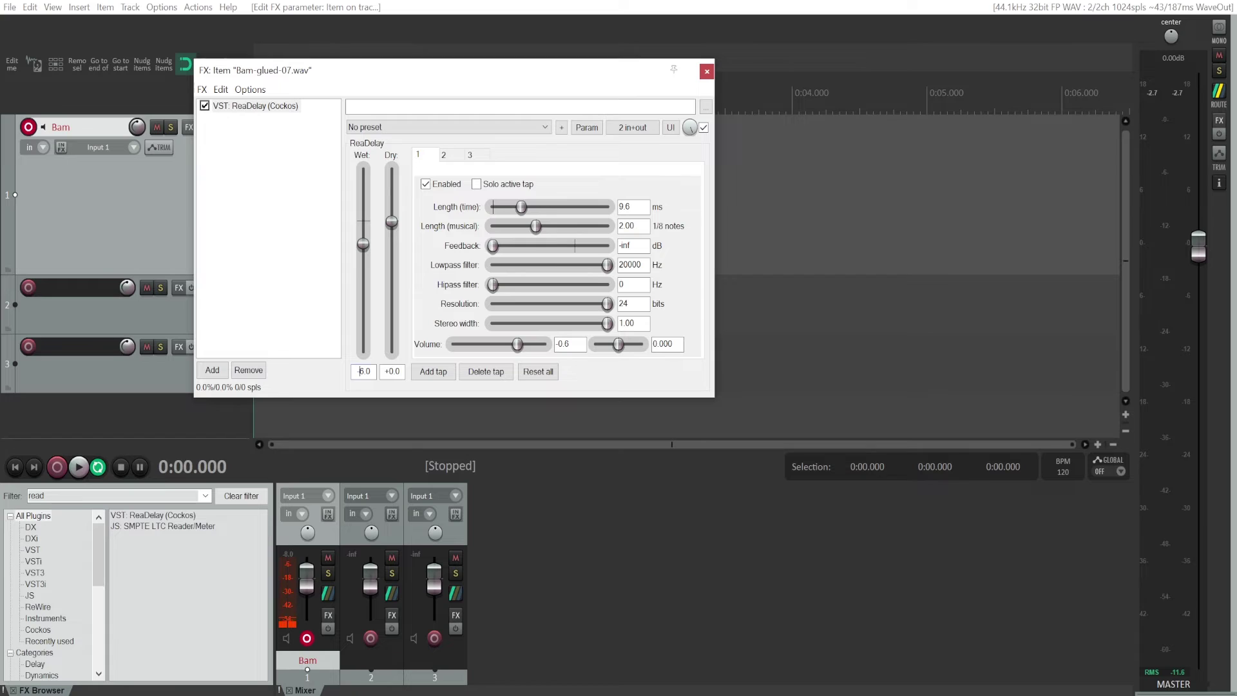
Lengthen the delay times of taps 2 and 3, setting their volumes to -7.0 and -11.5
{"action": "left_click", "coordinate": [451, 158]}
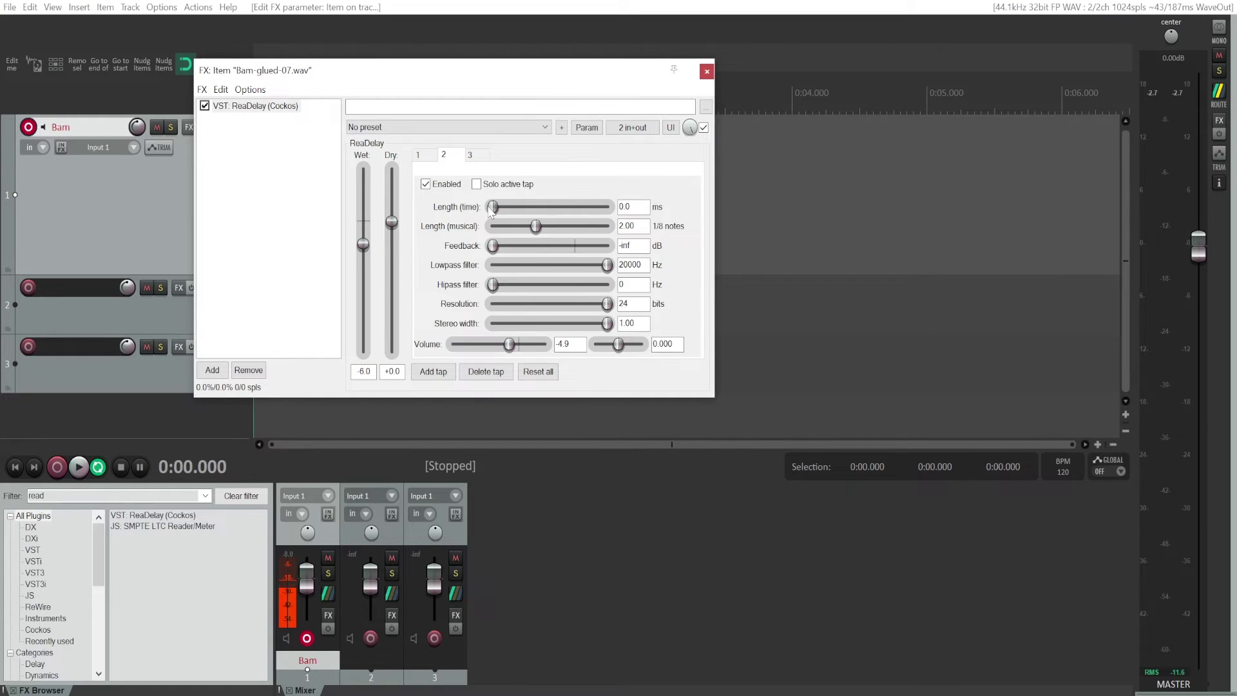
{"action": "left_click_drag", "start_coordinate": [494, 209], "coordinate": [536, 215]}
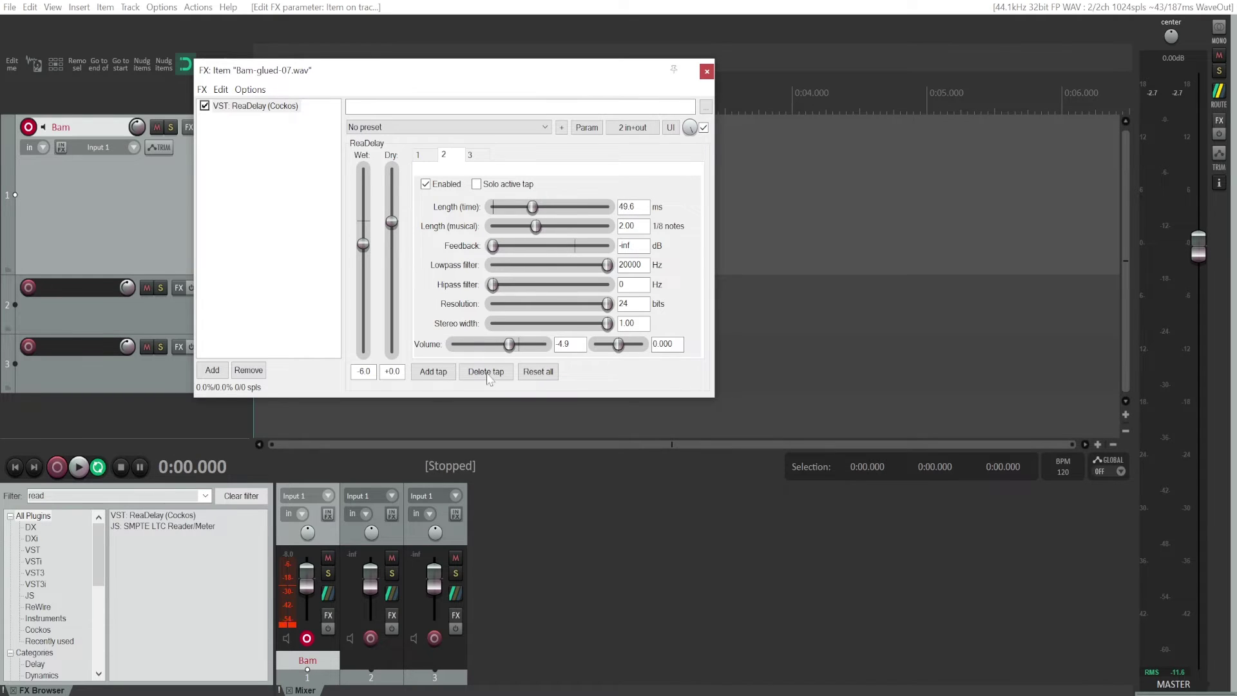
{"action": "left_click_drag", "start_coordinate": [510, 344], "coordinate": [507, 345]}
{"action": "left_click", "coordinate": [480, 161]}
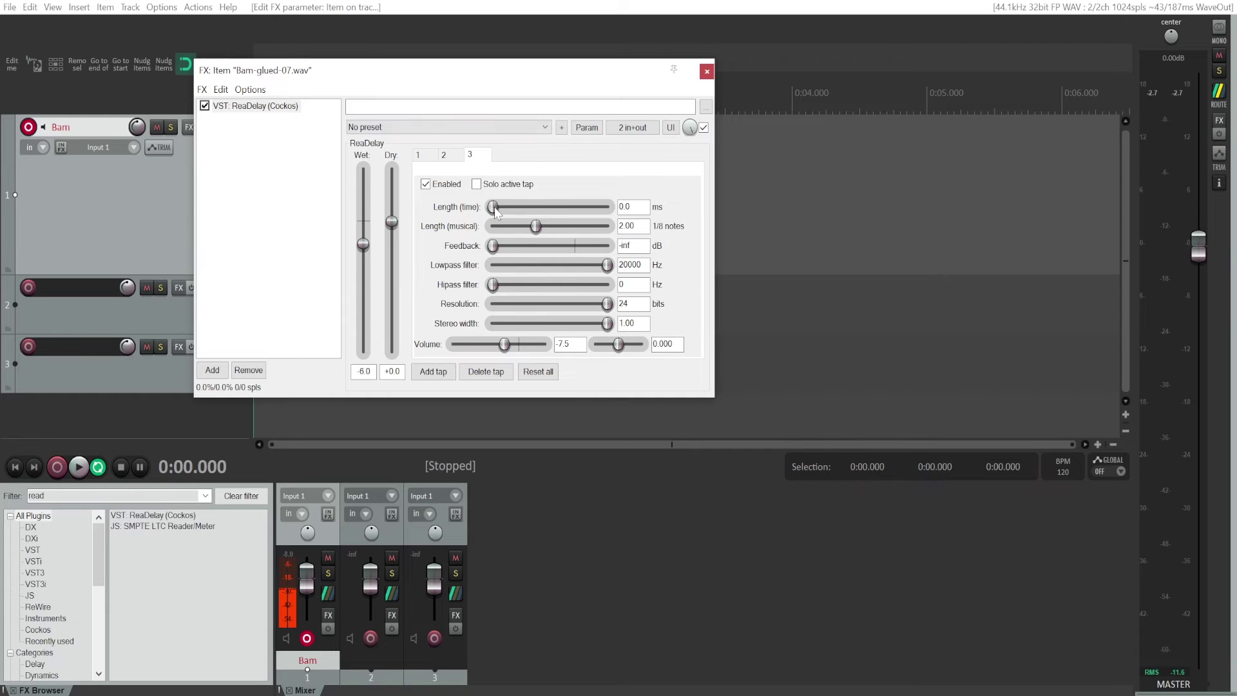
{"action": "left_click_drag", "start_coordinate": [496, 213], "coordinate": [540, 212]}
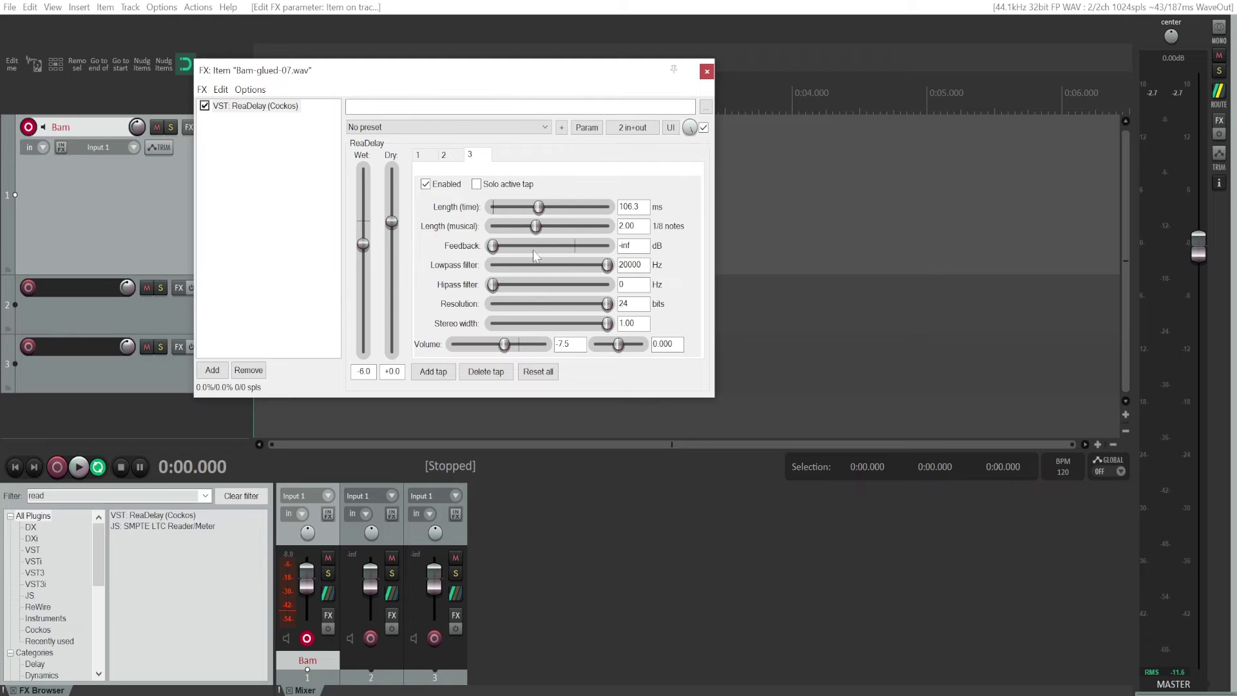
{"action": "left_click_drag", "start_coordinate": [505, 345], "coordinate": [498, 346]}
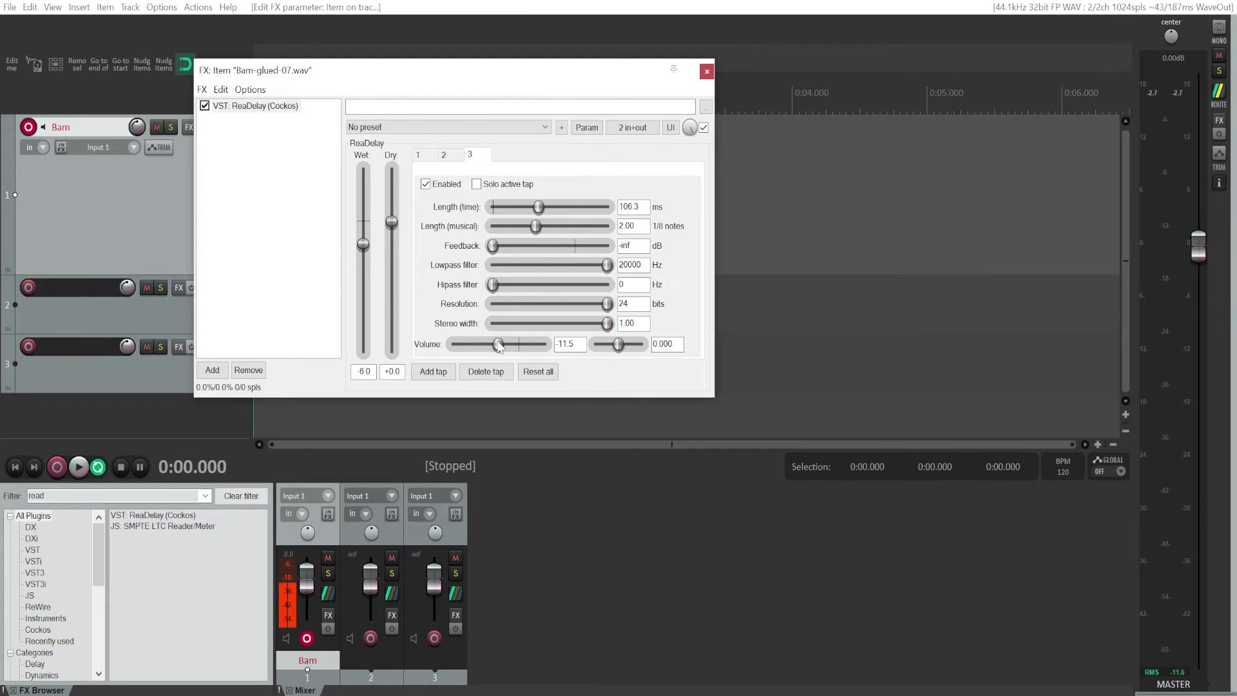
Play the item to audition the echoes, then deselect ReaDelay in the chain
{"action": "left_click", "coordinate": [79, 466]}
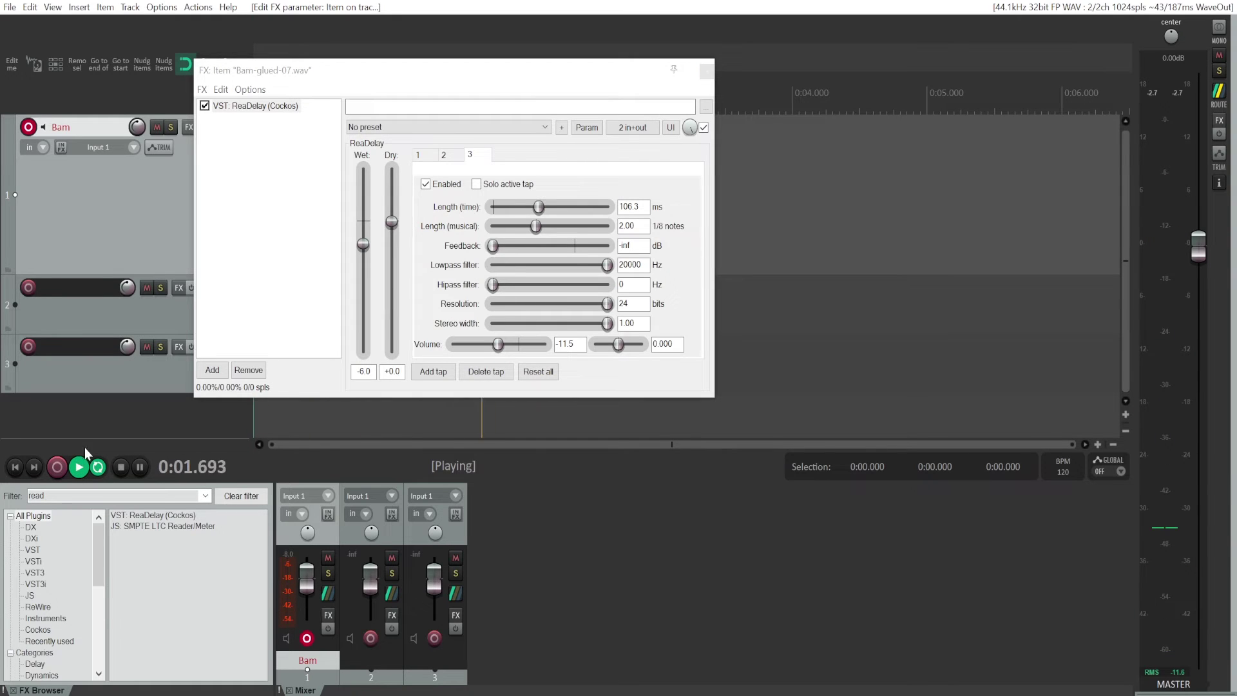
{"action": "left_click", "coordinate": [121, 466]}
{"action": "left_click", "coordinate": [221, 162]}
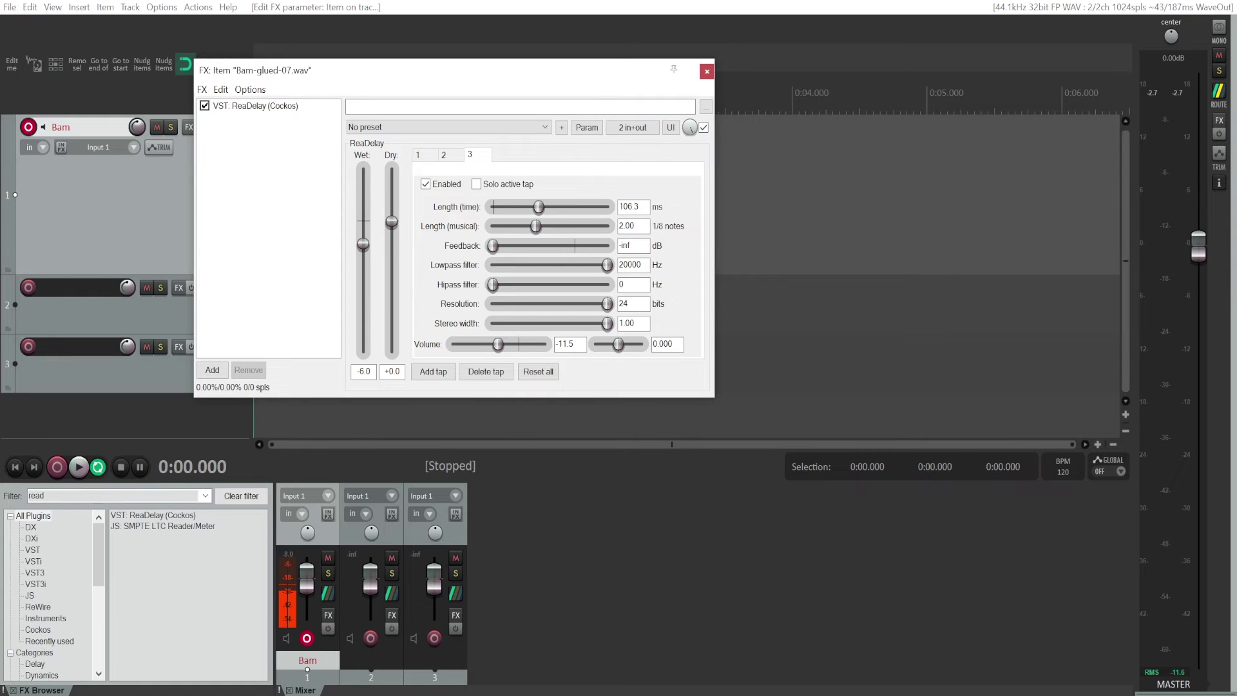
Filter the FX Browser for 'reav' and add ReaVerbate after ReaDelay in the item's chain
{"action": "left_click", "coordinate": [36, 496]}
{"action": "type", "text": "r"}
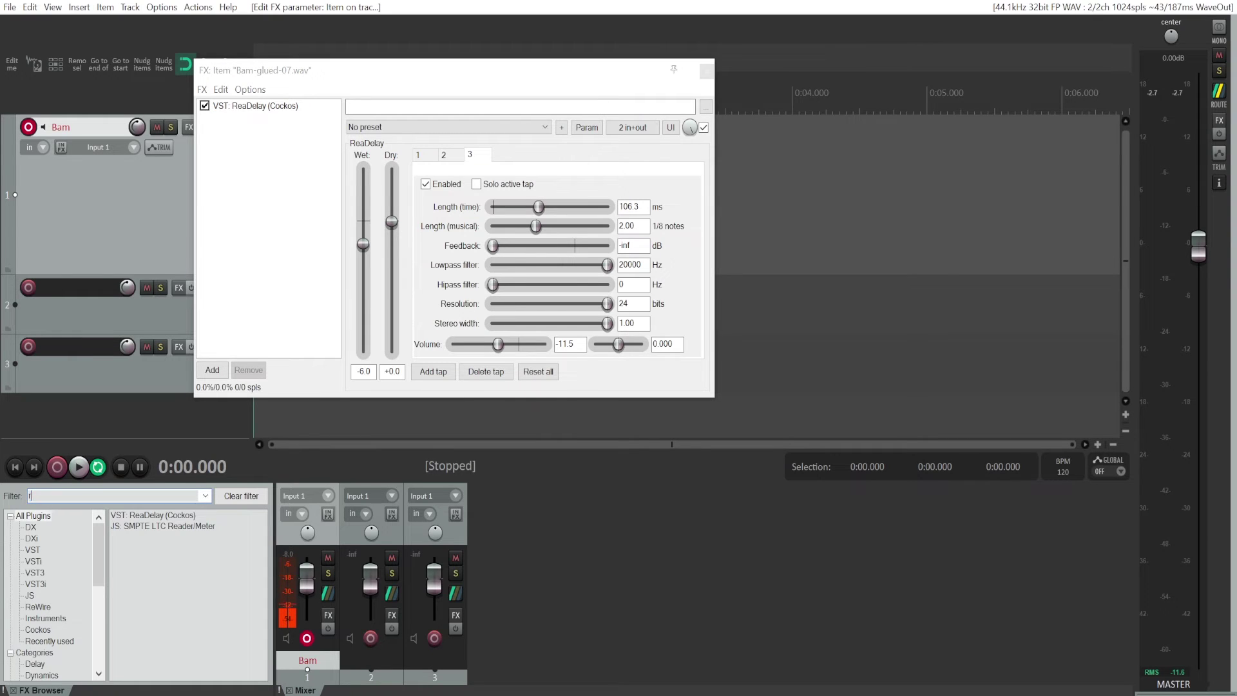
{"action": "type", "text": "eav"}
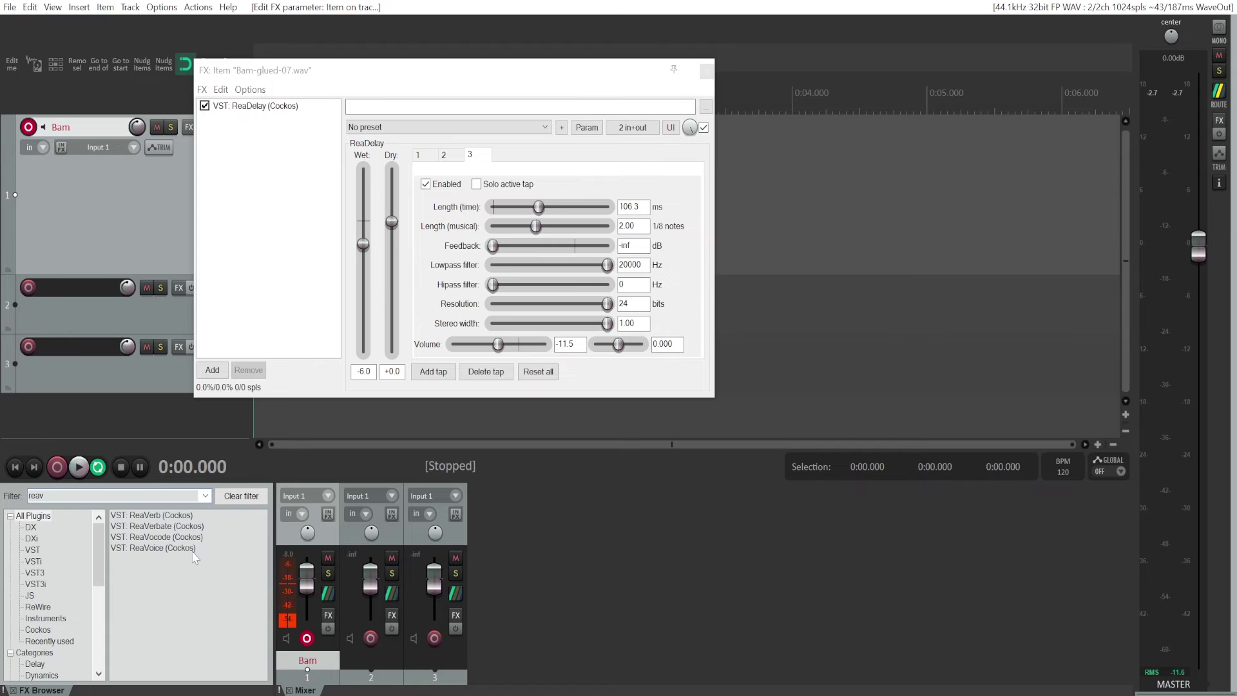
{"action": "left_click_drag", "start_coordinate": [165, 526], "coordinate": [272, 163]}
{"action": "left_click_drag", "start_coordinate": [347, 80], "coordinate": [560, 156]}
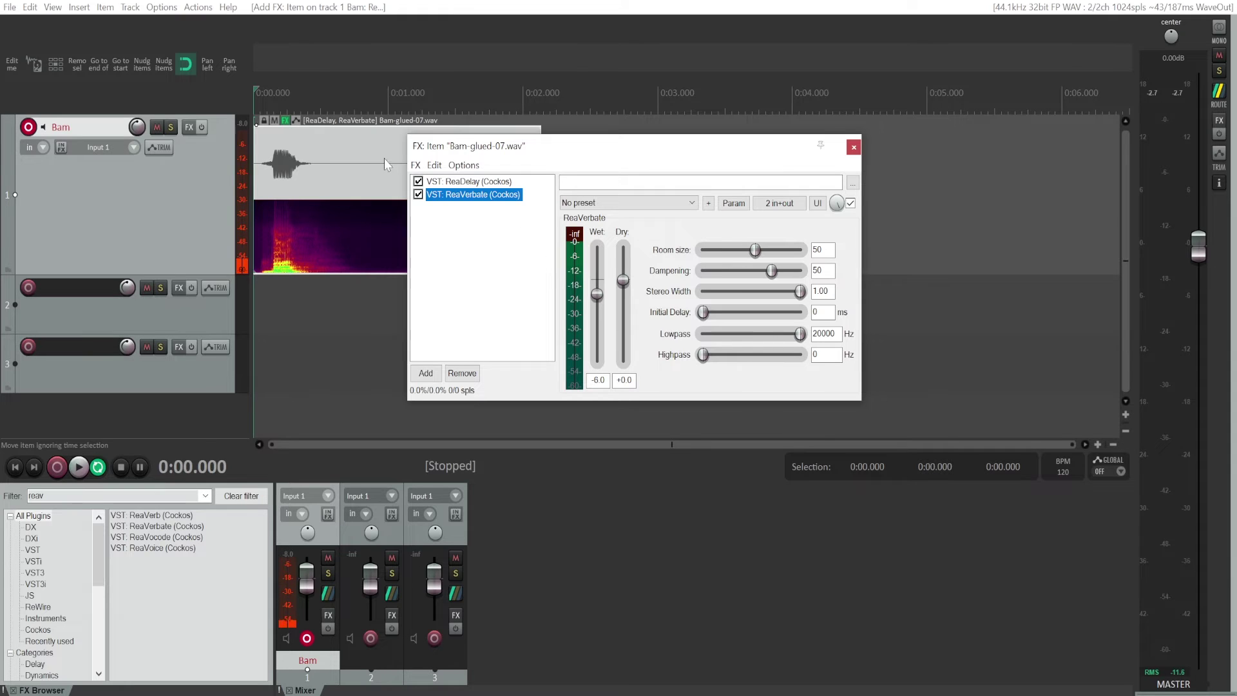
Audition the item, raise ReaVerbate's room size to 79, and listen again
{"action": "left_click", "coordinate": [79, 467]}
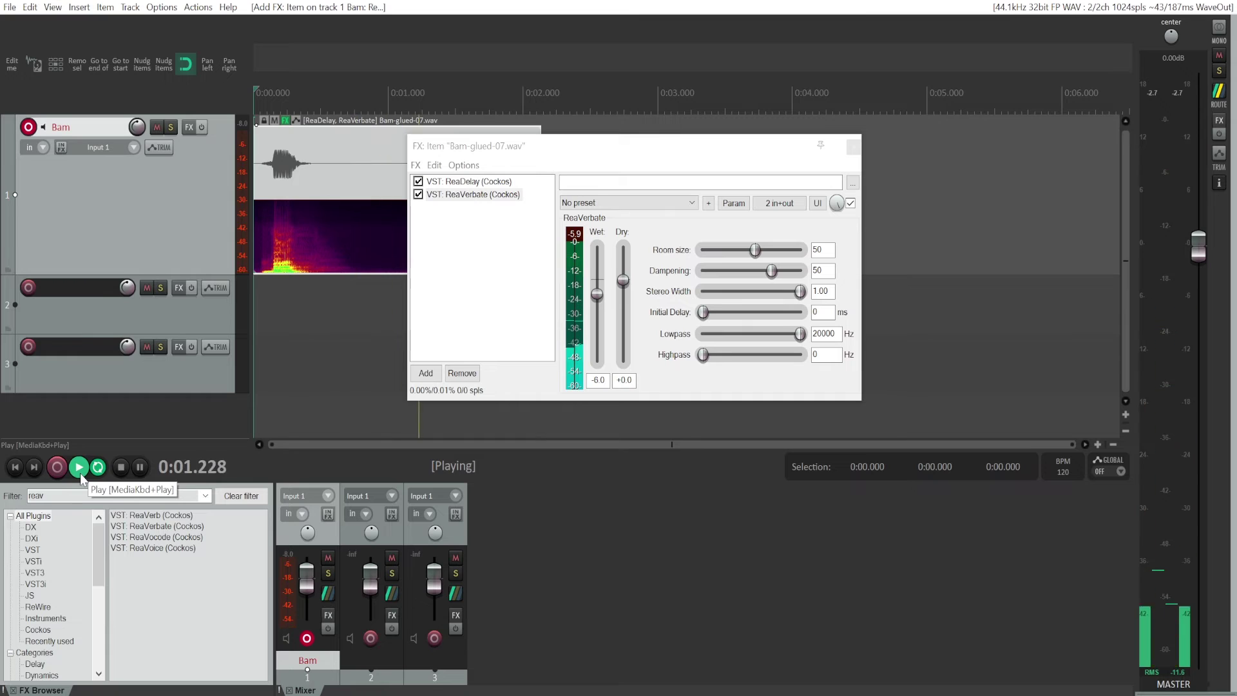
{"action": "left_click", "coordinate": [118, 471]}
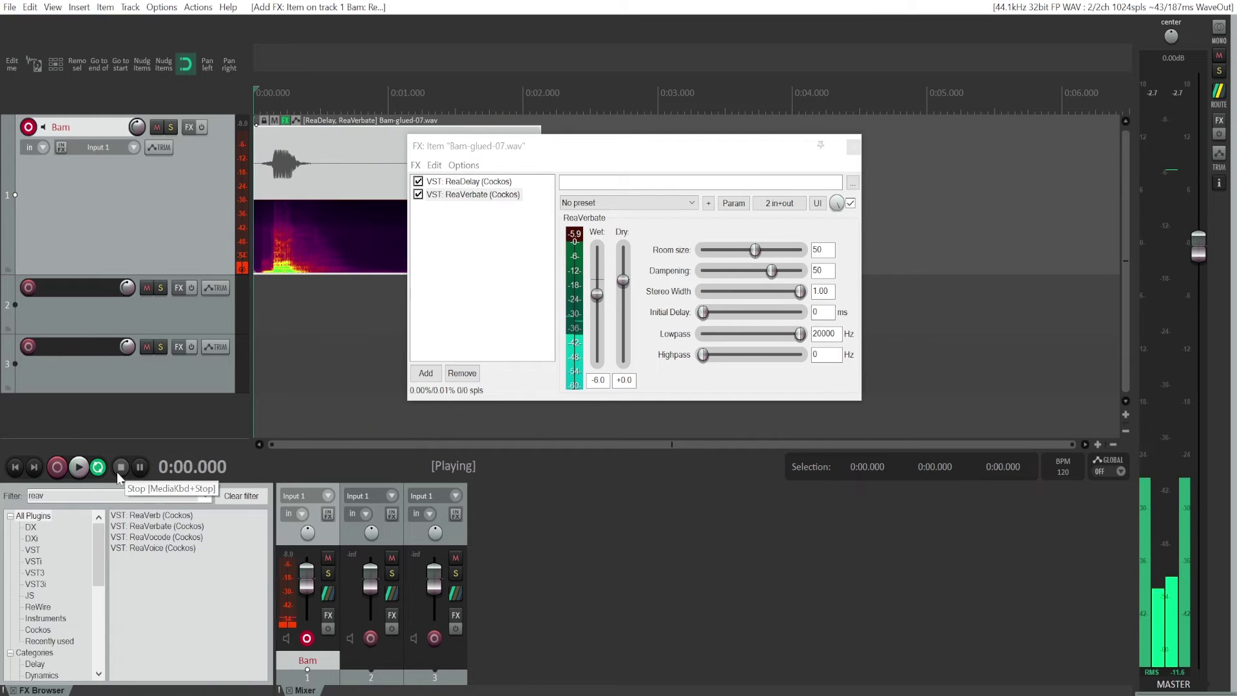
{"action": "left_click", "coordinate": [757, 252]}
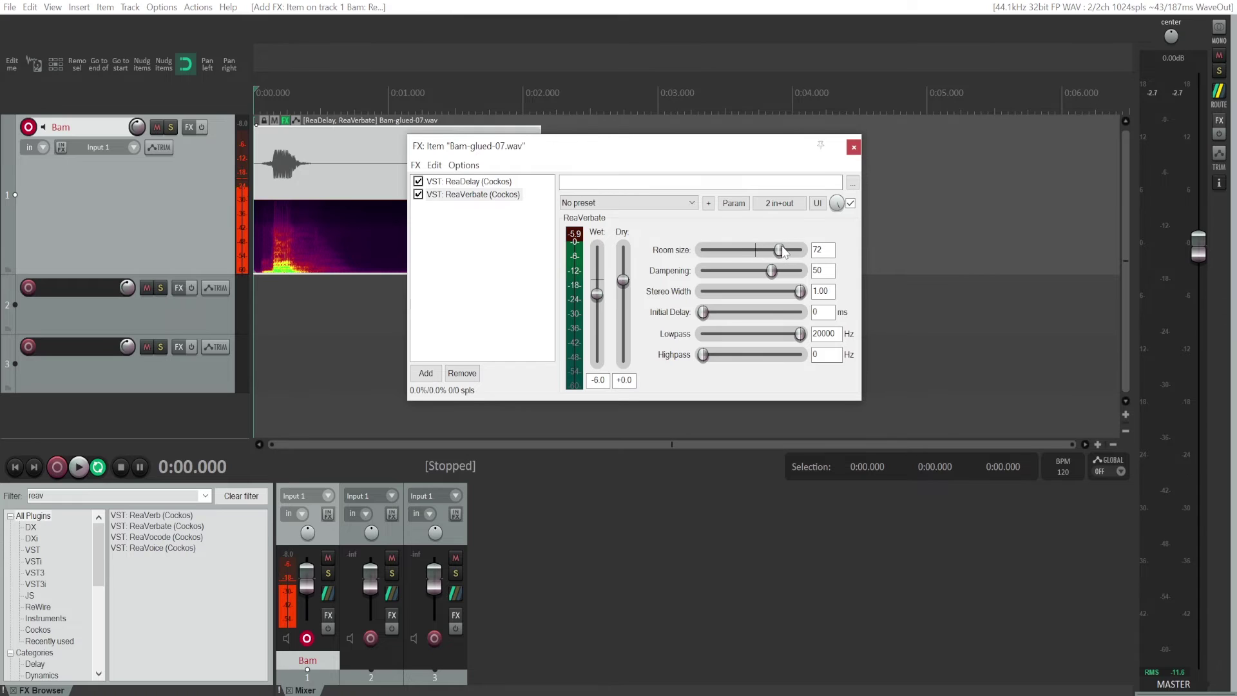
{"action": "left_click_drag", "start_coordinate": [776, 245], "coordinate": [786, 255]}
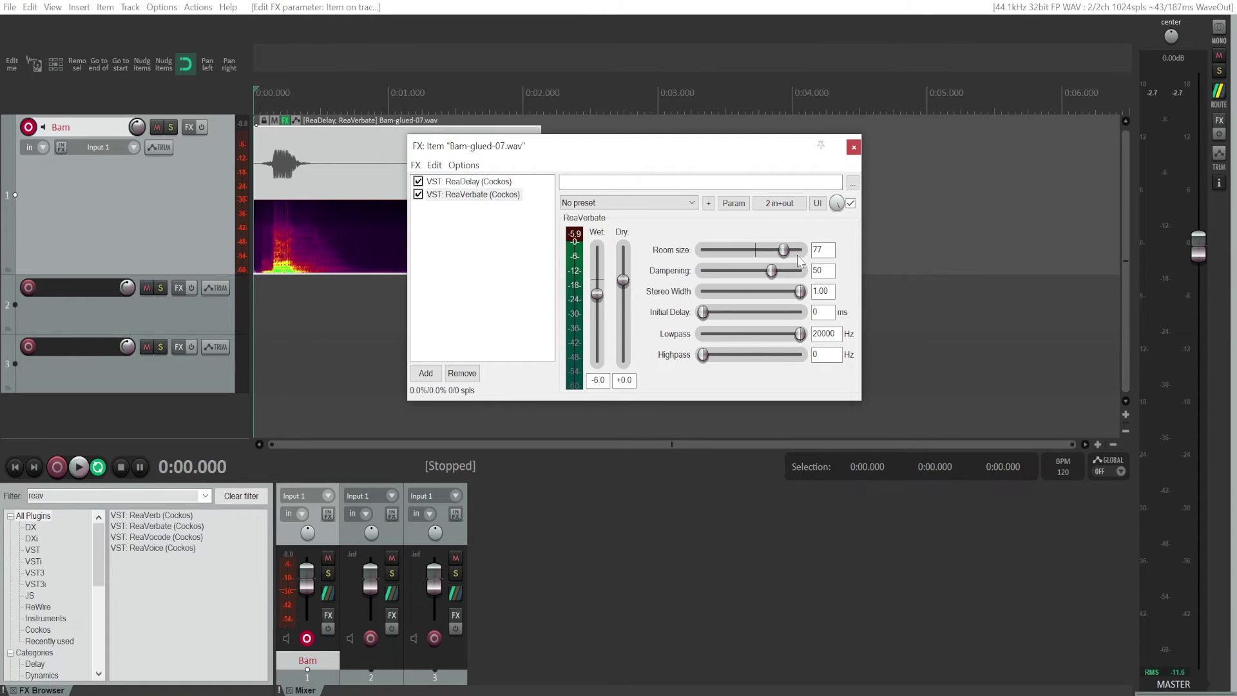
{"action": "left_click_drag", "start_coordinate": [782, 253], "coordinate": [783, 252]}
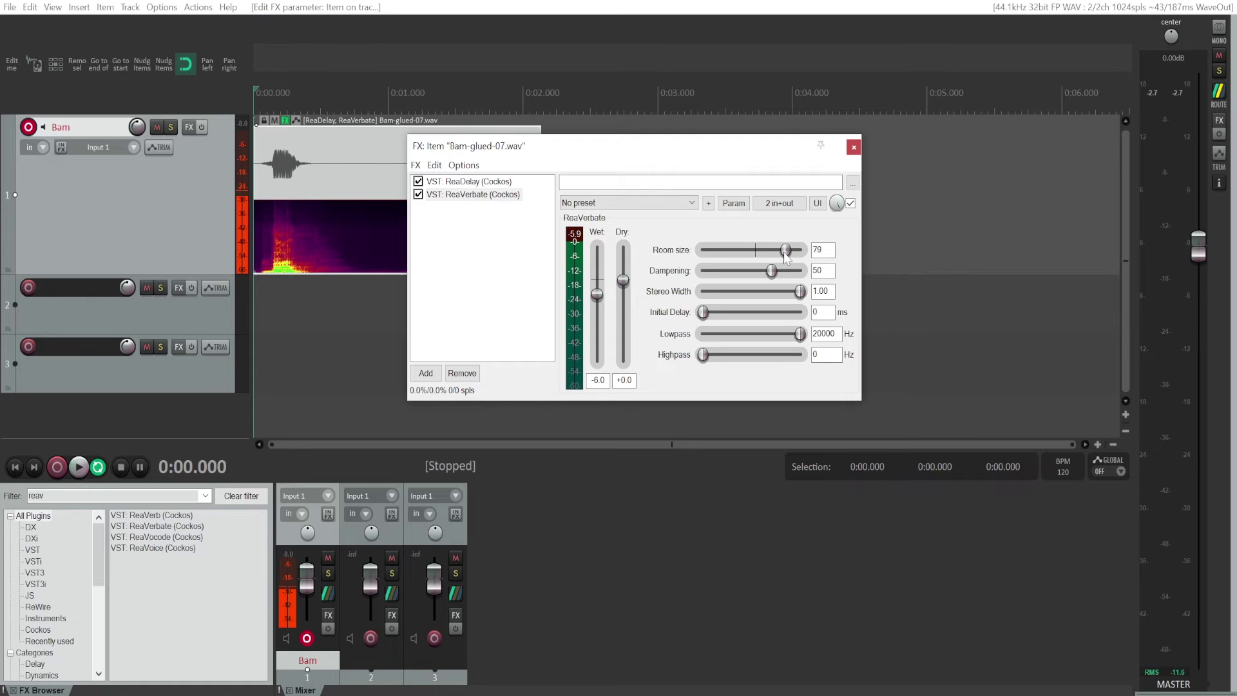
{"action": "left_click", "coordinate": [78, 467]}
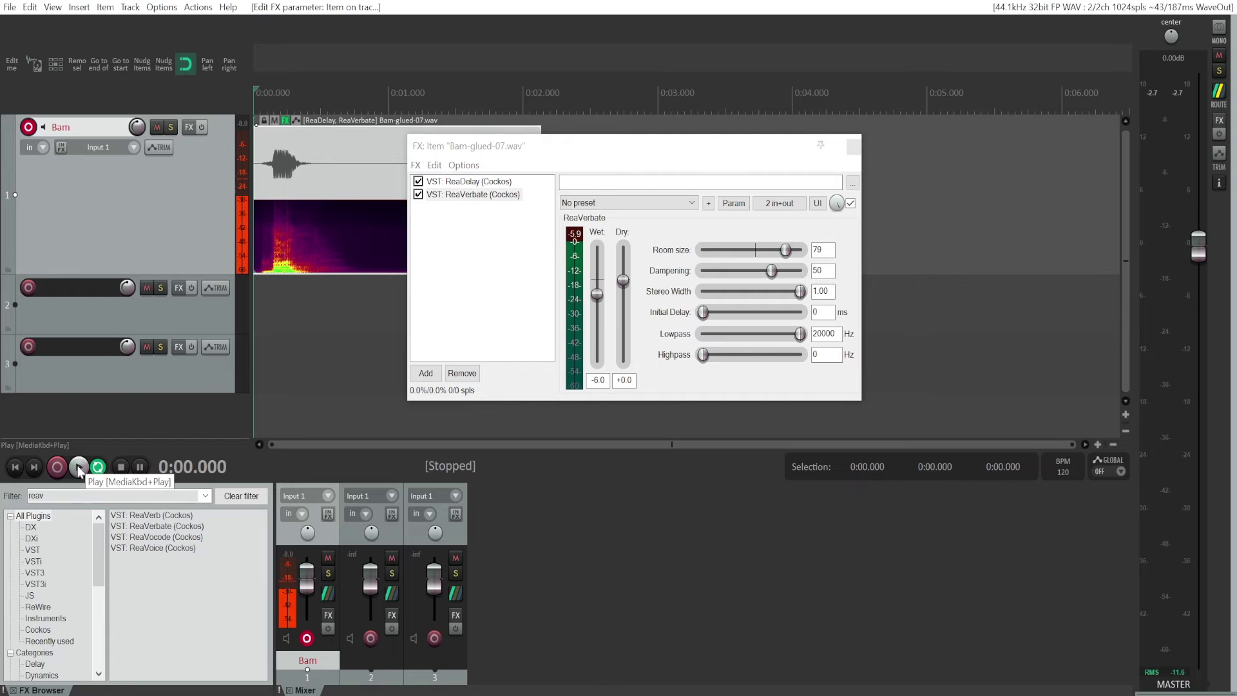
{"action": "left_click", "coordinate": [121, 468]}
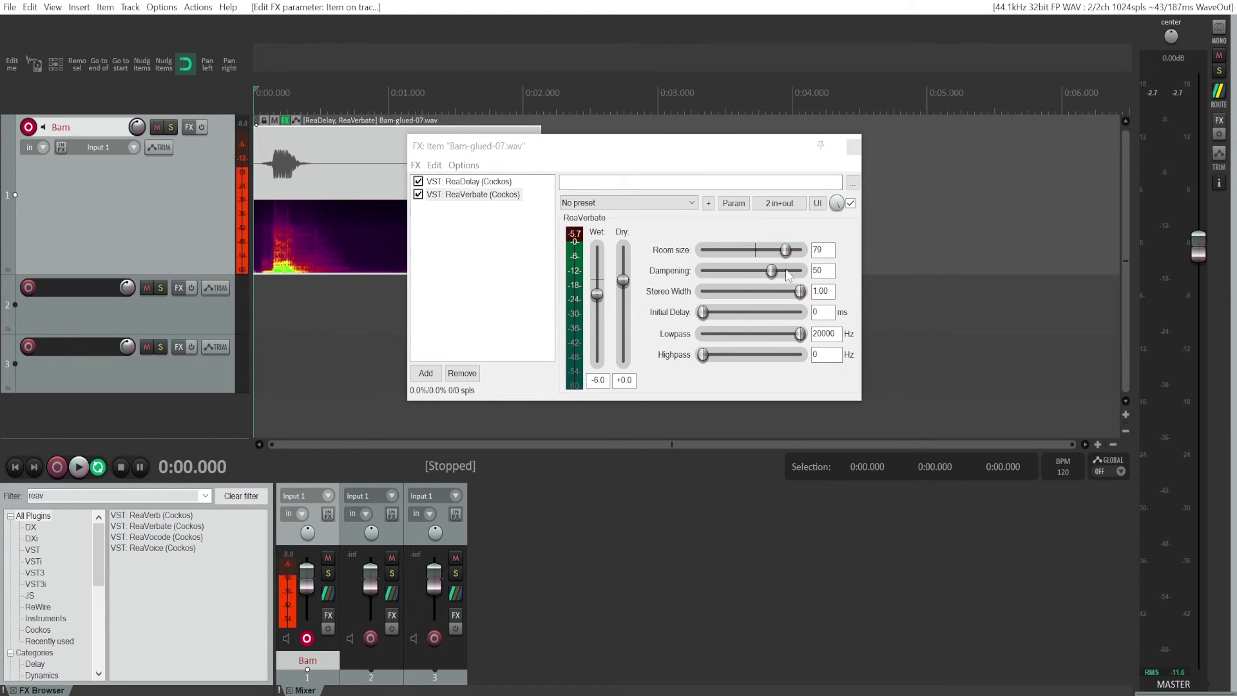
Try ReaVerbate dampening at 9 during playback, then settle it at 40
{"action": "scroll", "coordinate": [789, 276], "scroll_direction": "up", "scroll_amount": 5}
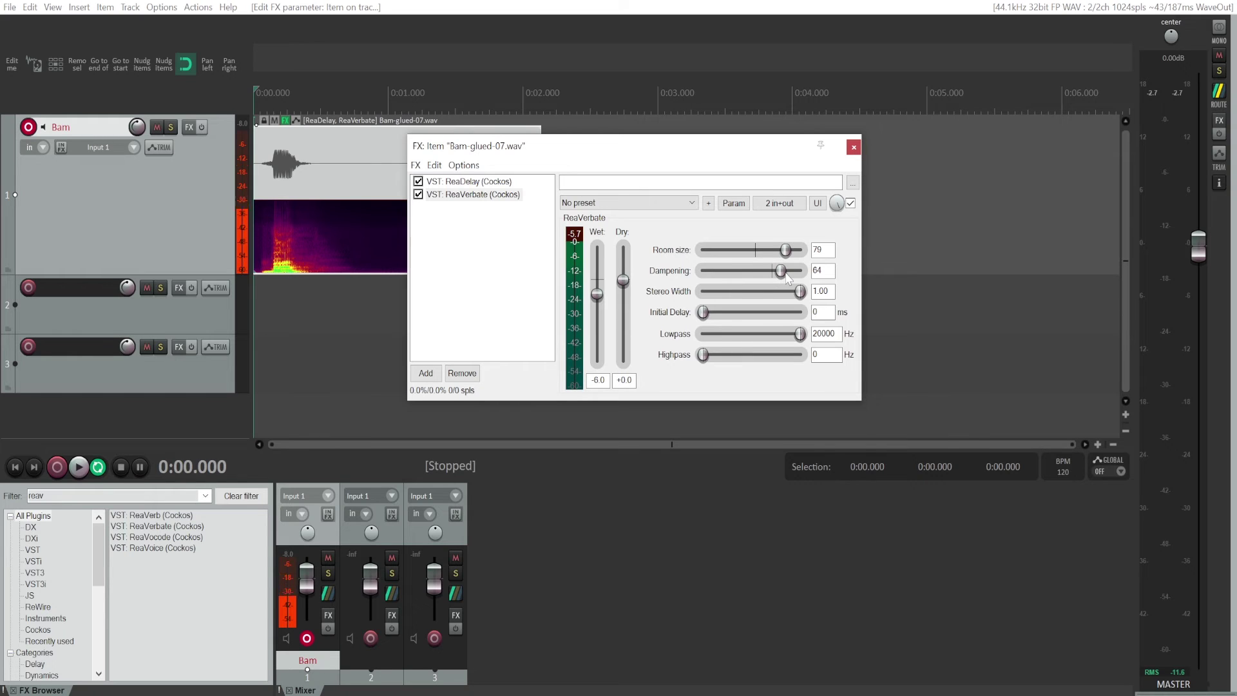
{"action": "left_click_drag", "start_coordinate": [782, 272], "coordinate": [738, 272]}
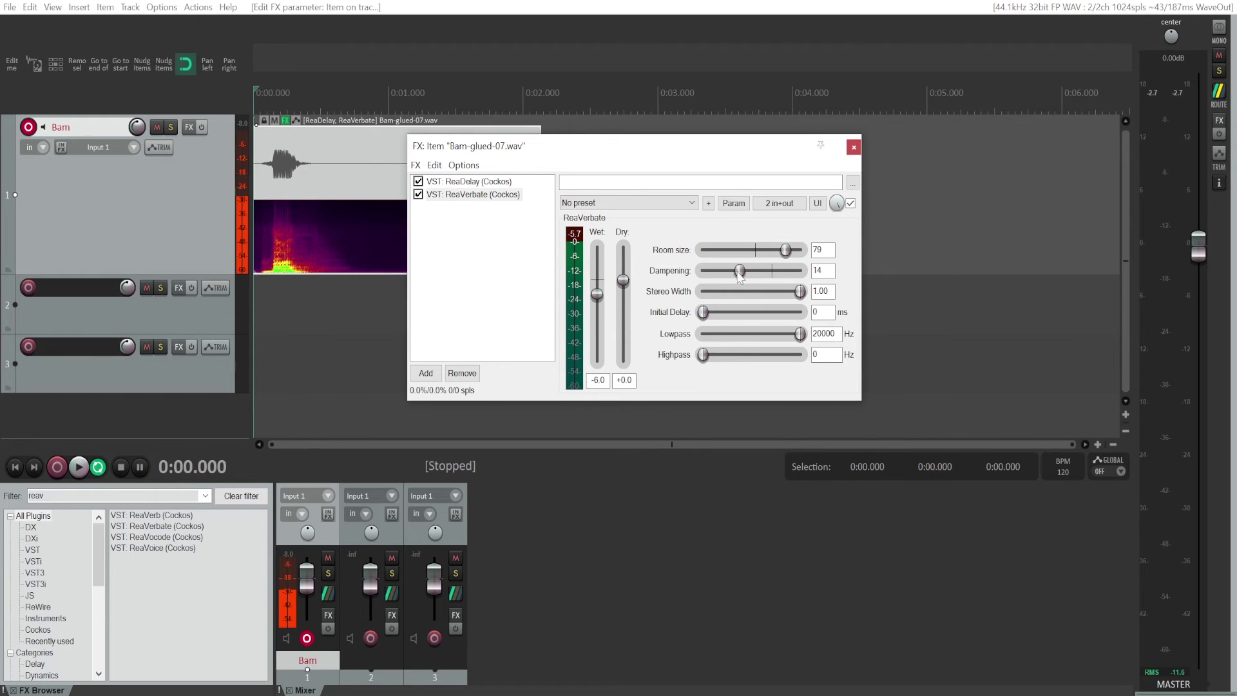
{"action": "left_click", "coordinate": [79, 467]}
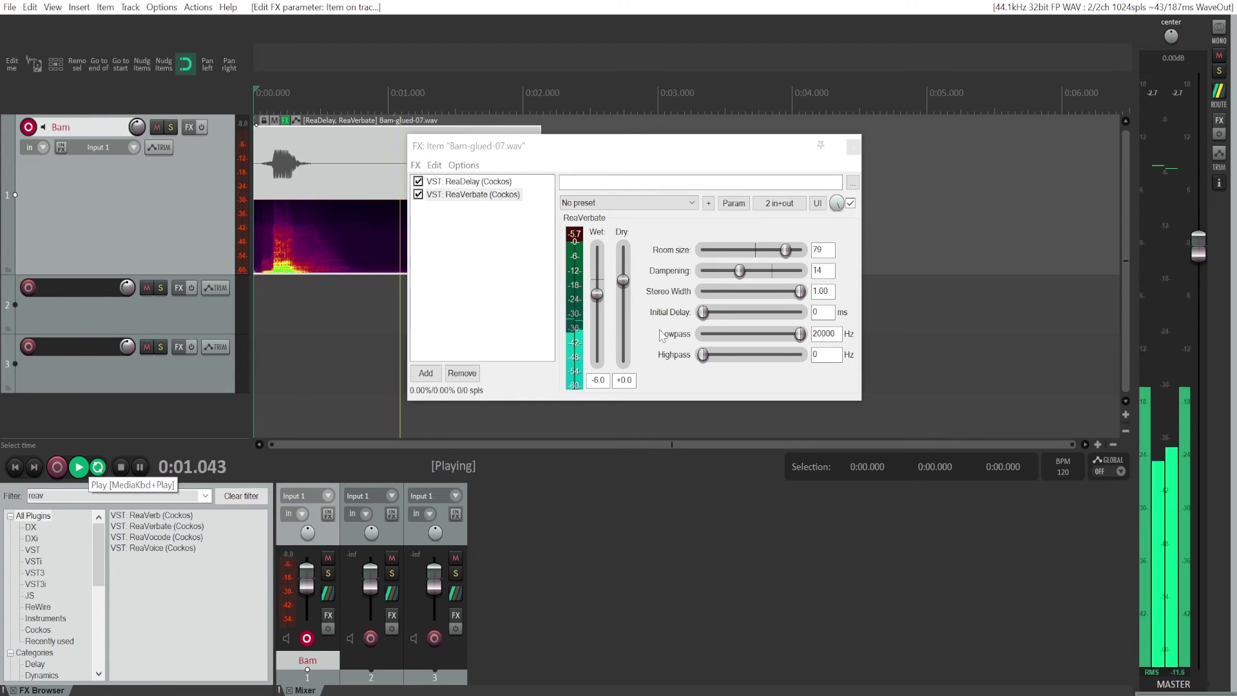
{"action": "left_click_drag", "start_coordinate": [740, 270], "coordinate": [765, 274]}
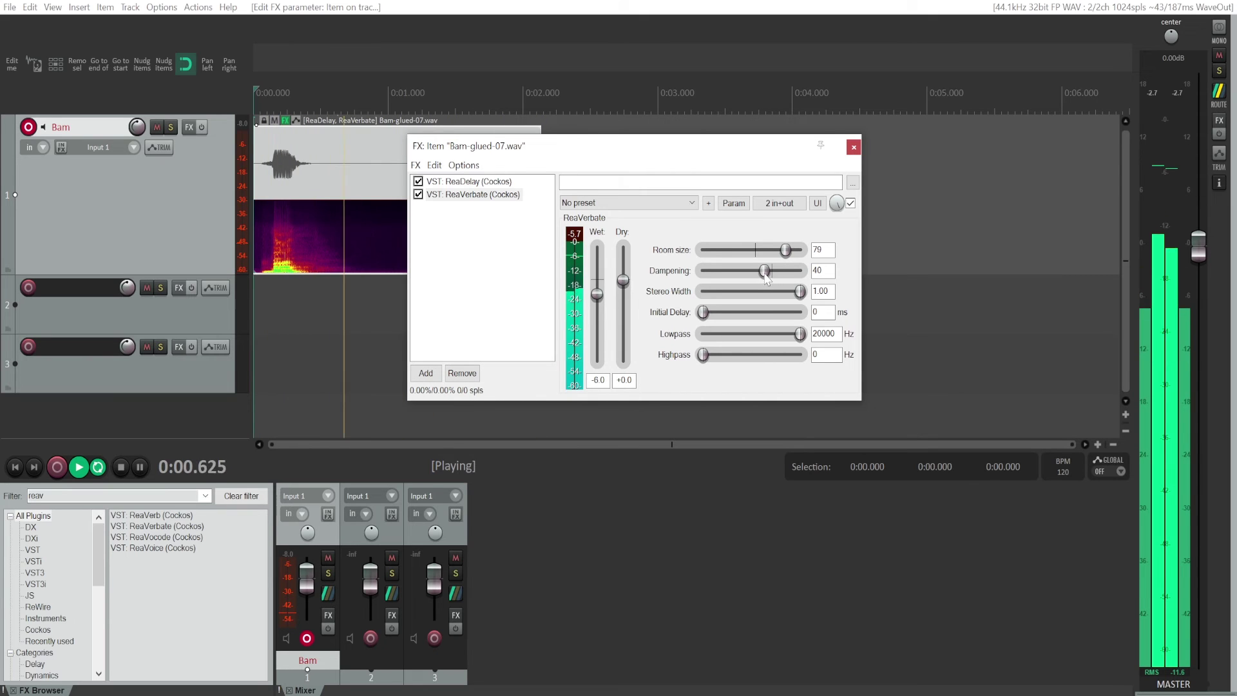
{"action": "left_click", "coordinate": [121, 467]}
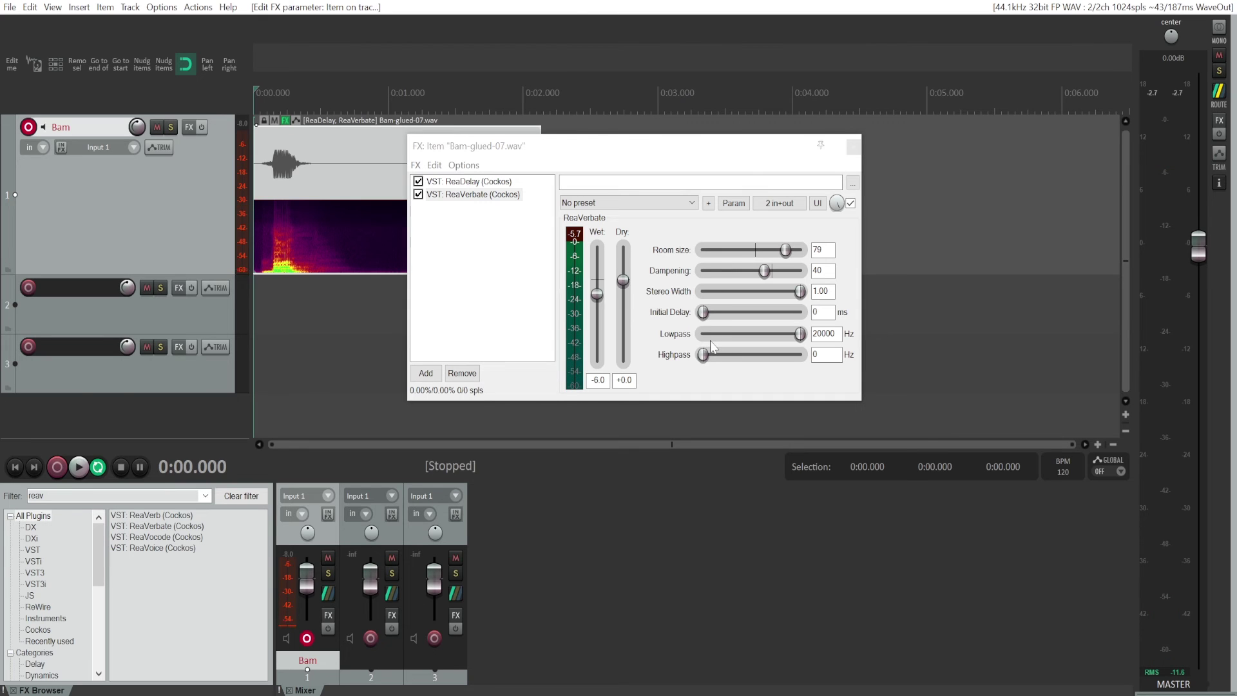
Set ReaVerbate's initial delay to 22 ms, audition it, and open the preset list
{"action": "left_click", "coordinate": [710, 320]}
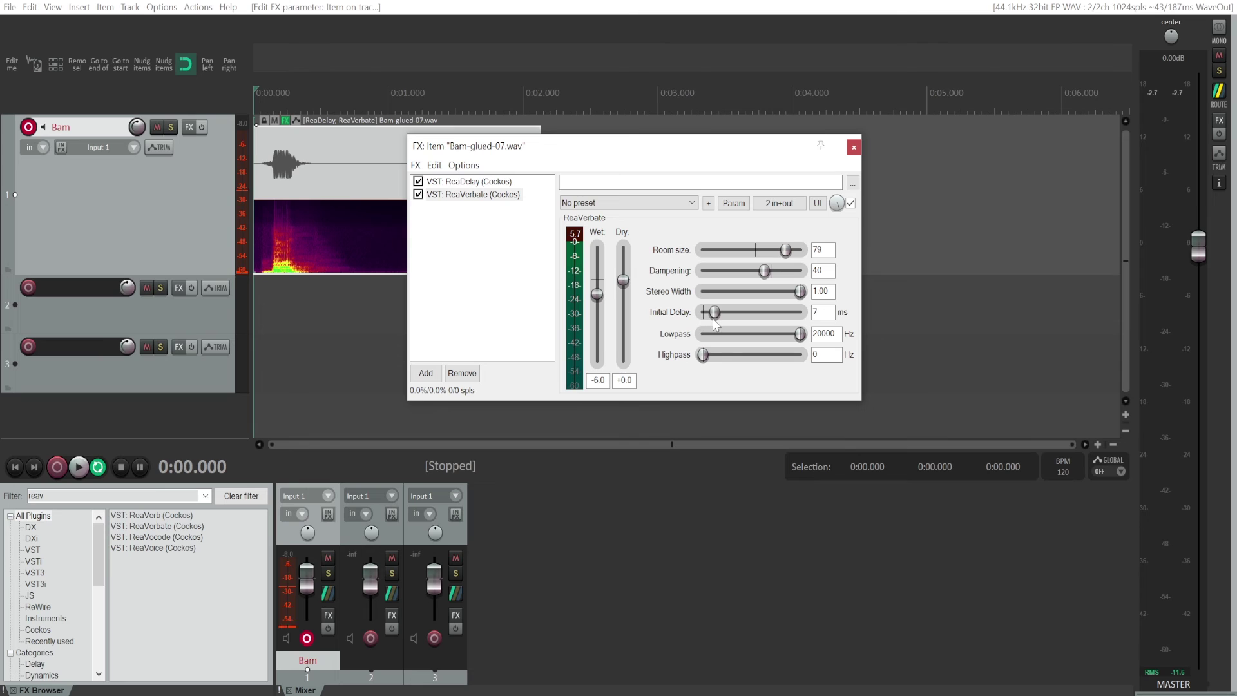
{"action": "left_click_drag", "start_coordinate": [714, 324], "coordinate": [727, 305]}
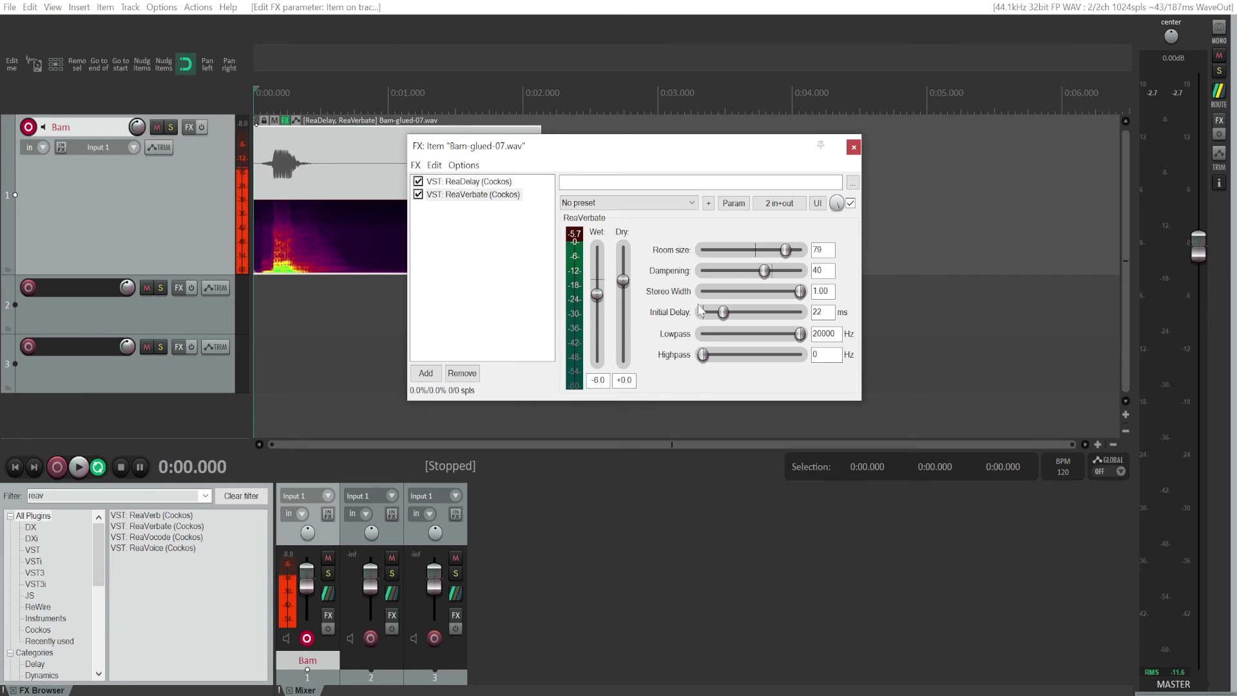
{"action": "left_click", "coordinate": [77, 471]}
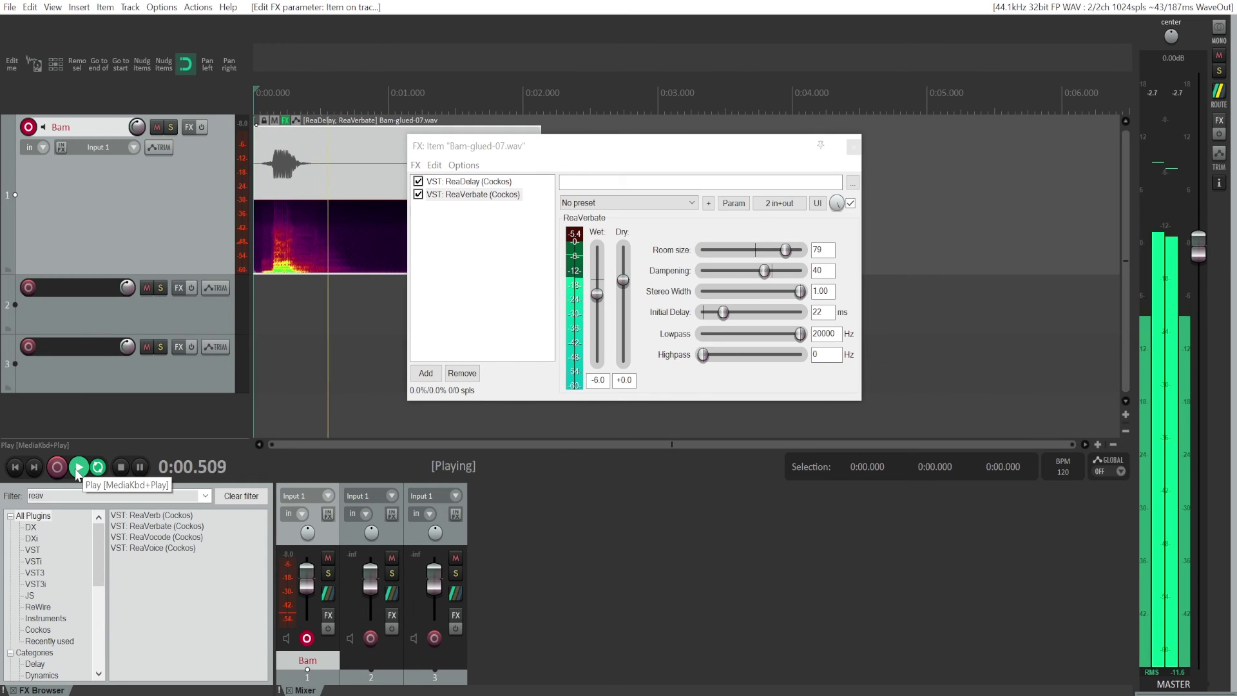
{"action": "left_click", "coordinate": [121, 467]}
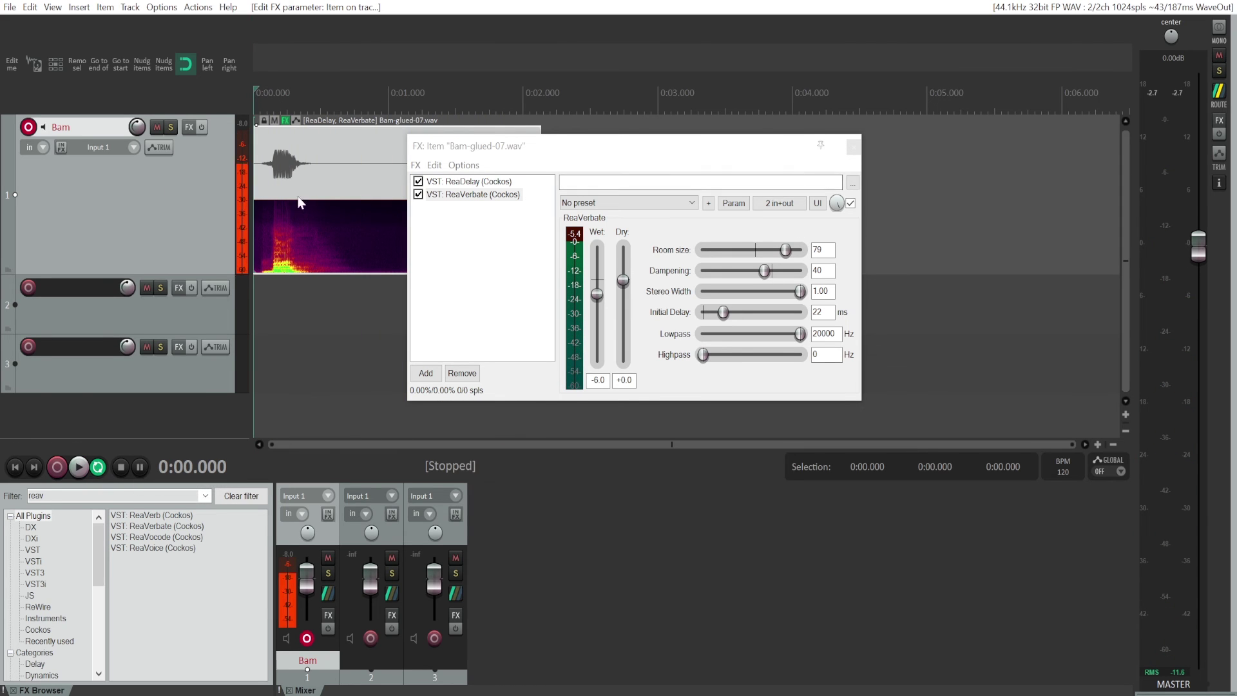
{"action": "left_click", "coordinate": [583, 203]}
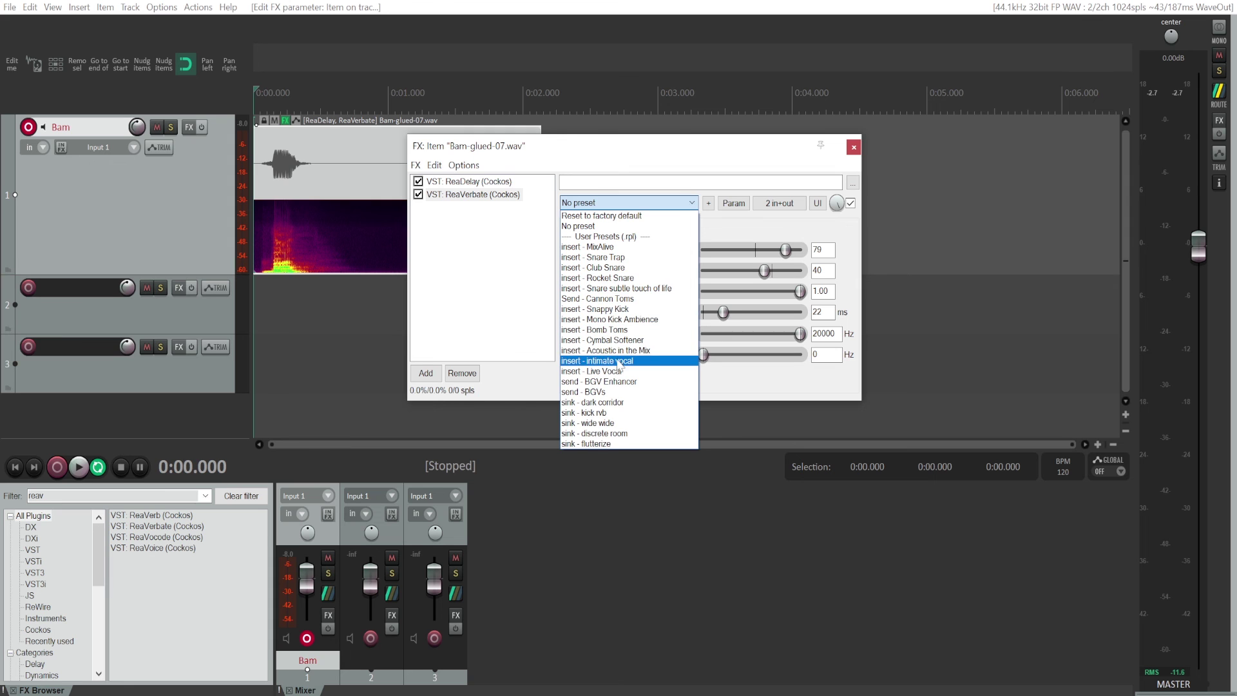
Apply ReaVerbate's 'sink - dark corridor' preset (room 91, dampening 59, highpass 88 Hz) and audition Bam
{"action": "left_click", "coordinate": [612, 403]}
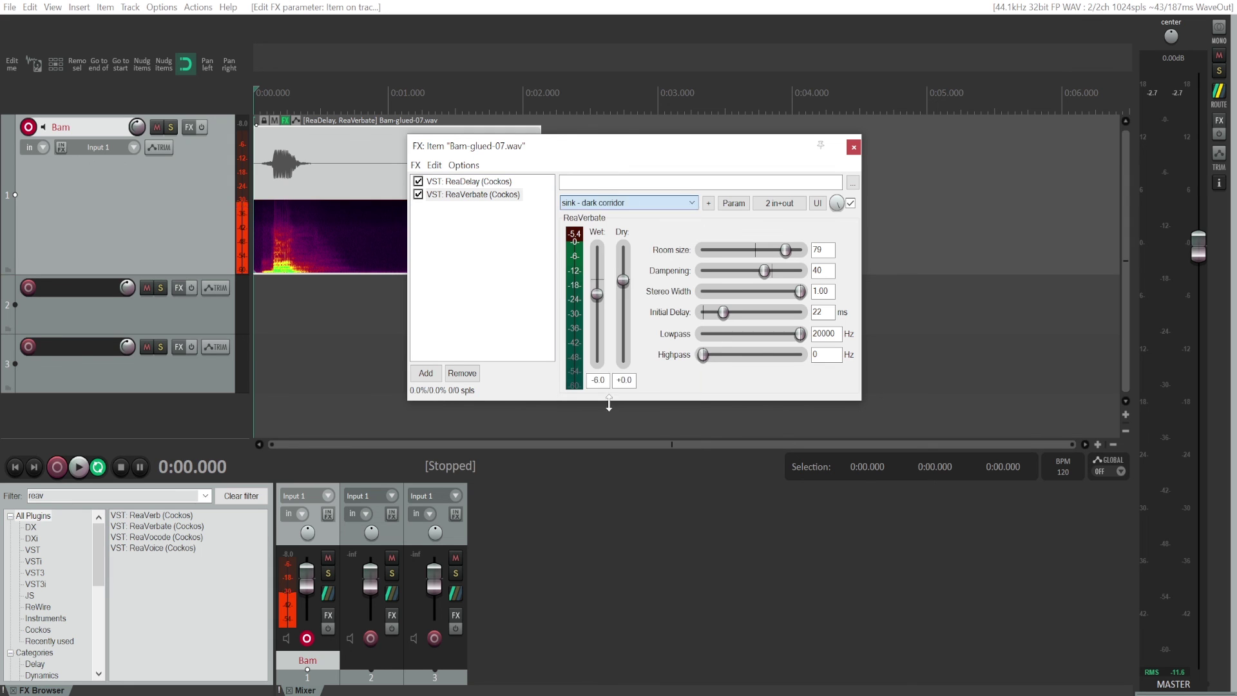
{"action": "left_click", "coordinate": [79, 466]}
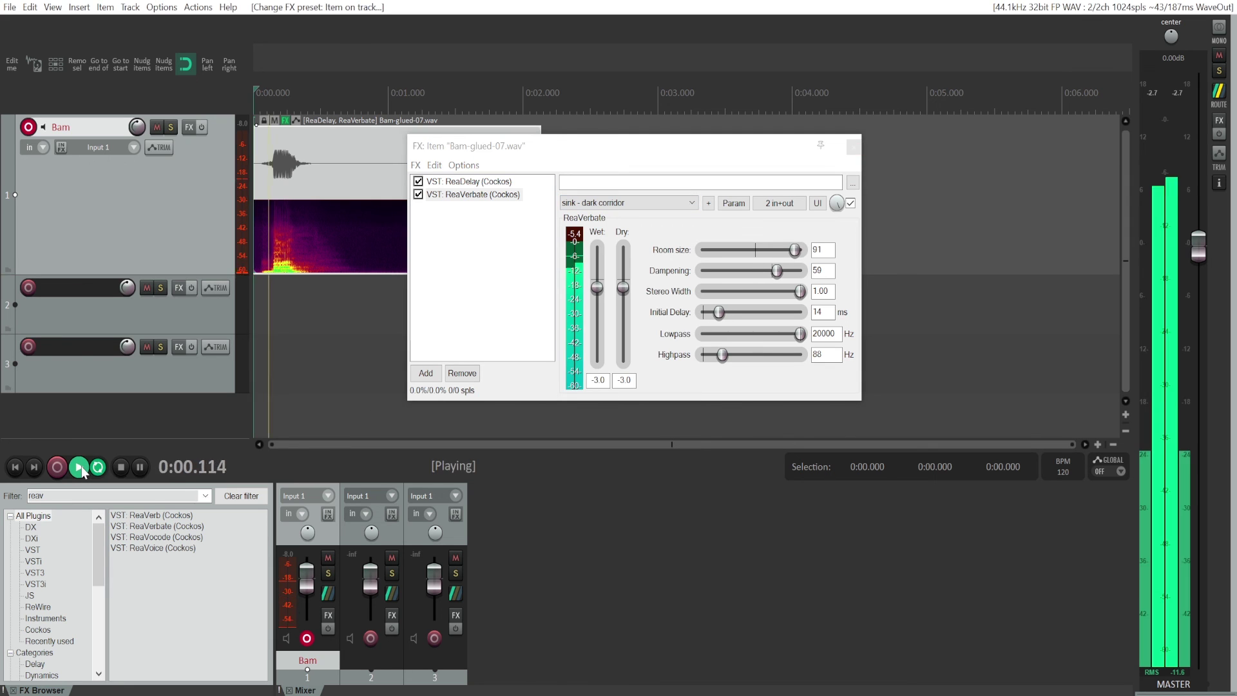
{"action": "left_click", "coordinate": [126, 463]}
{"action": "key", "text": "space"}
{"action": "left_click", "coordinate": [120, 467]}
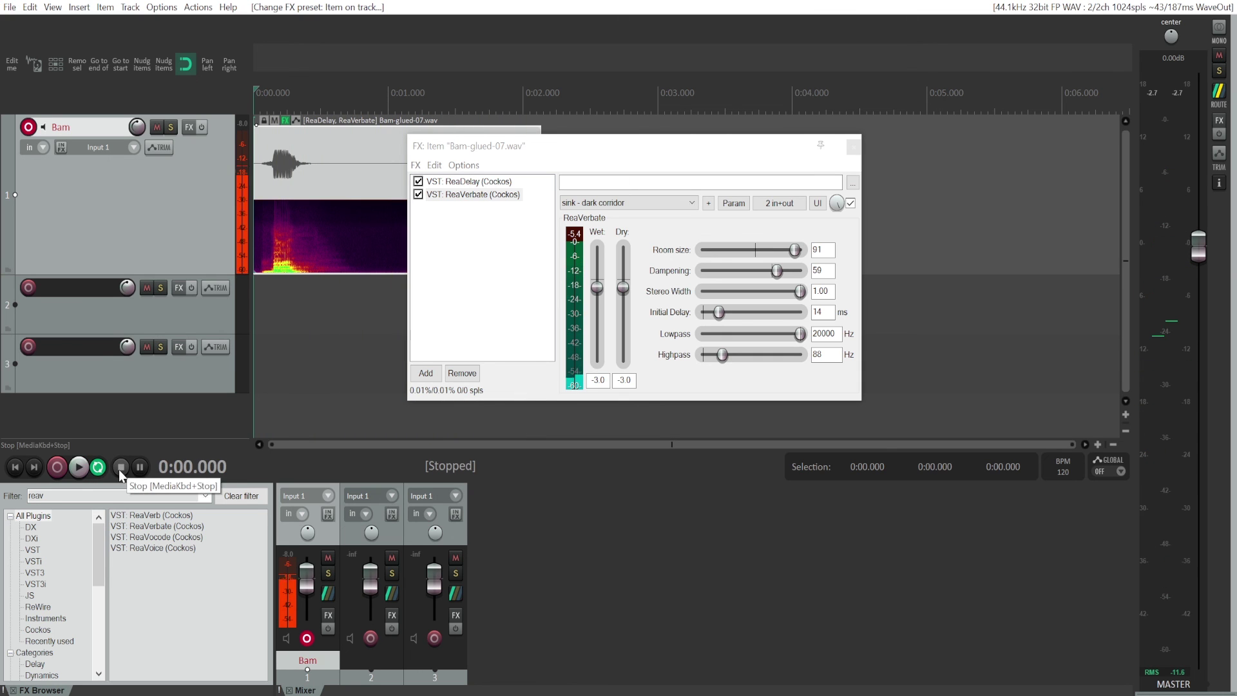
{"action": "left_click", "coordinate": [605, 203]}
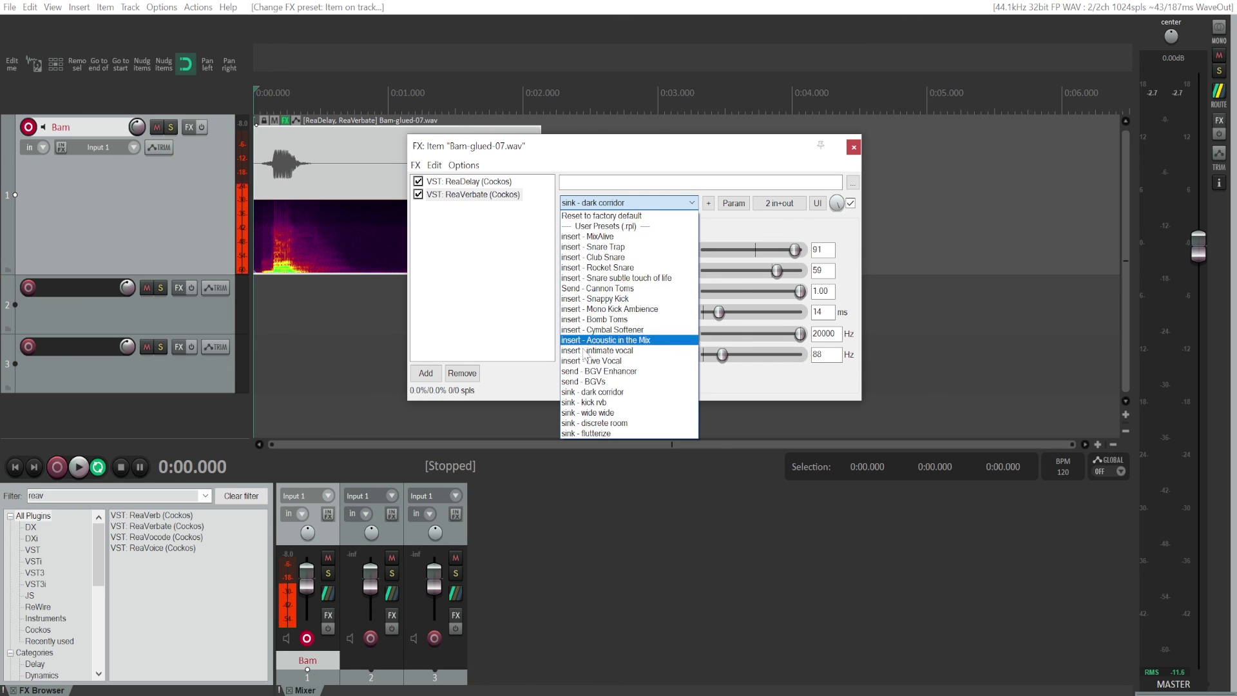
{"action": "left_click", "coordinate": [725, 384]}
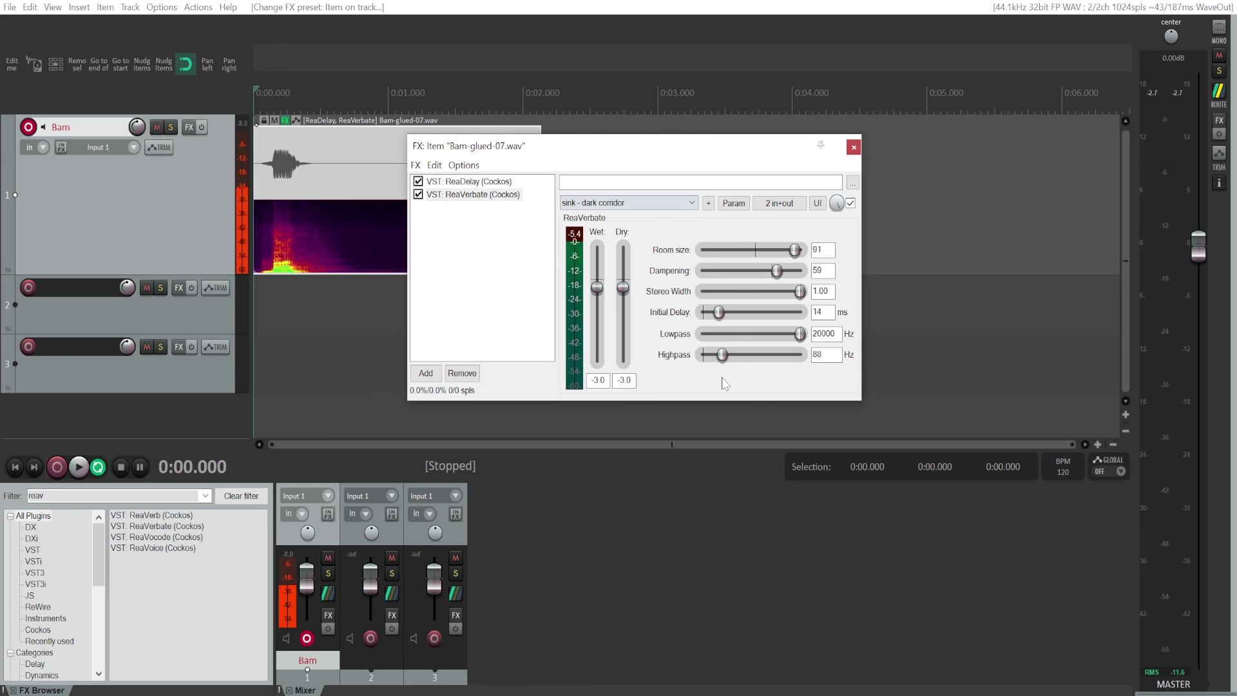